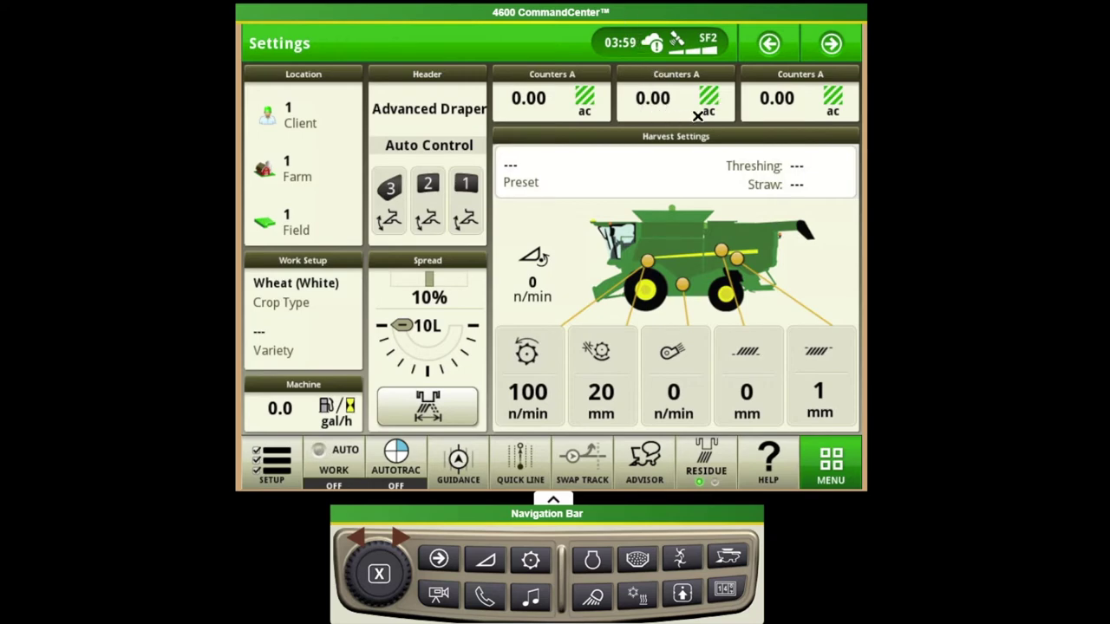
# - Check the Counters A area worked reading twice, closing it each time
pyautogui.click(670, 97)
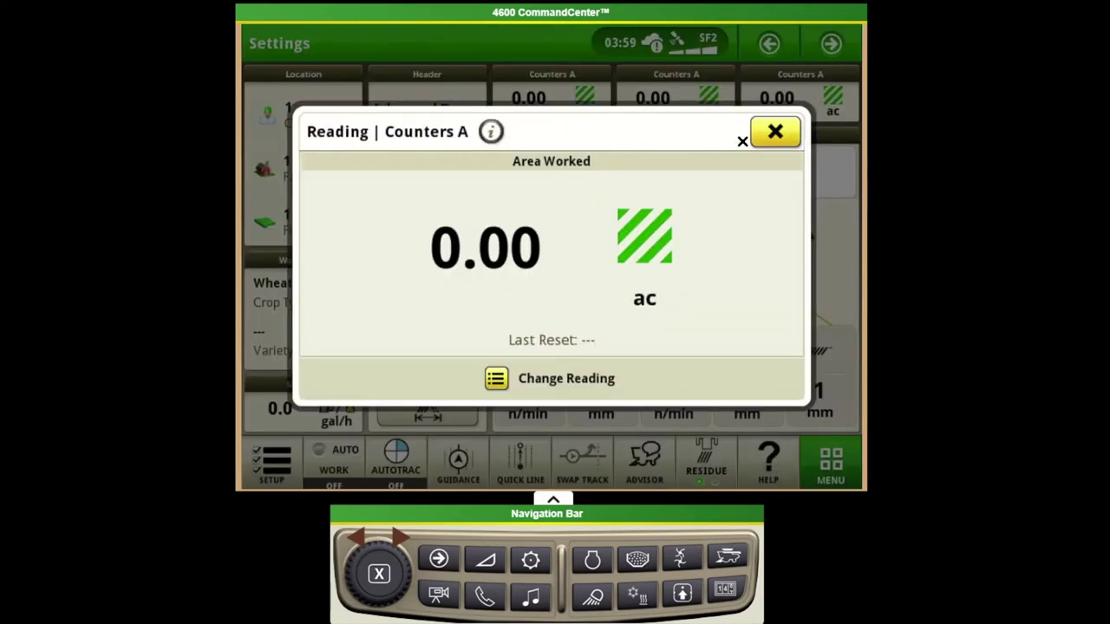
pyautogui.click(772, 134)
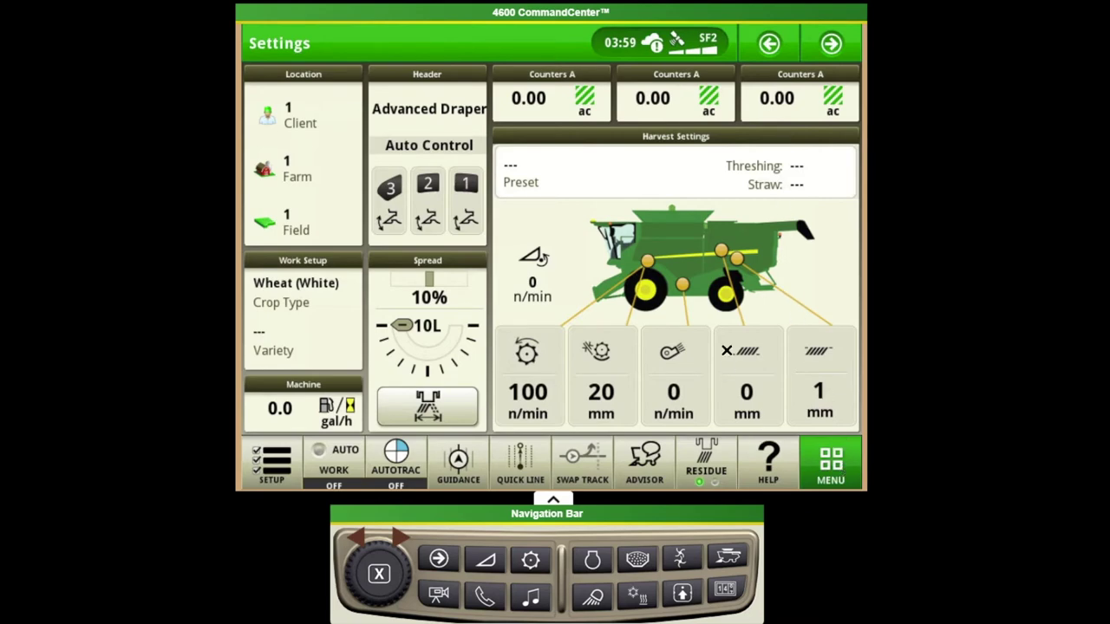
pyautogui.click(657, 101)
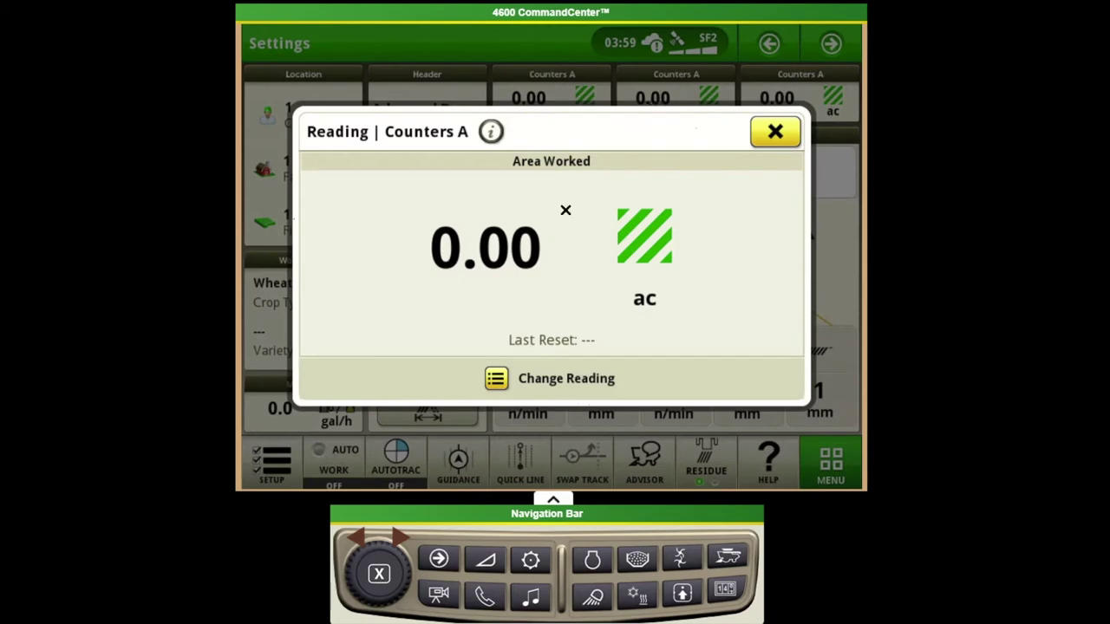
pyautogui.click(775, 132)
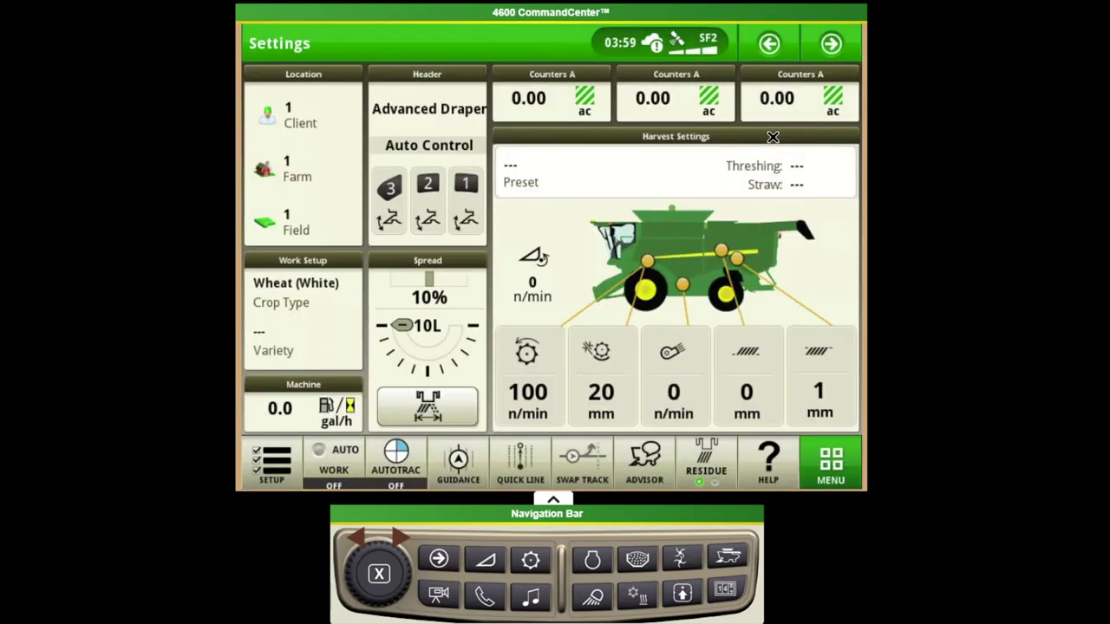
# - Cycle through the Harvesting, Work Monitor and Performance pages back to the Settings run page
pyautogui.click(829, 47)
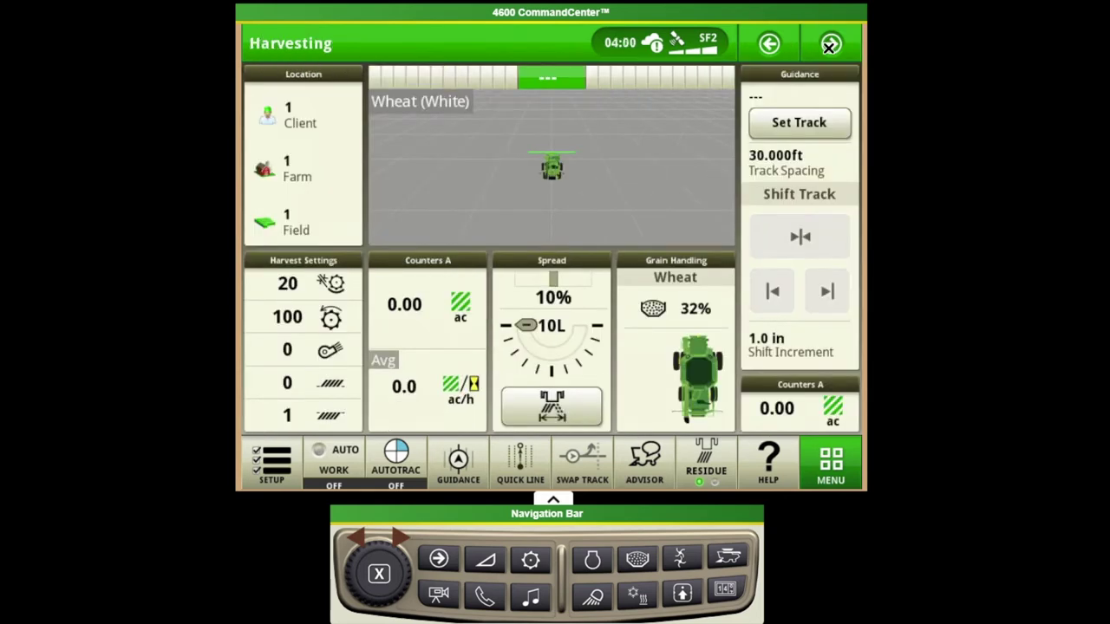
pyautogui.click(829, 48)
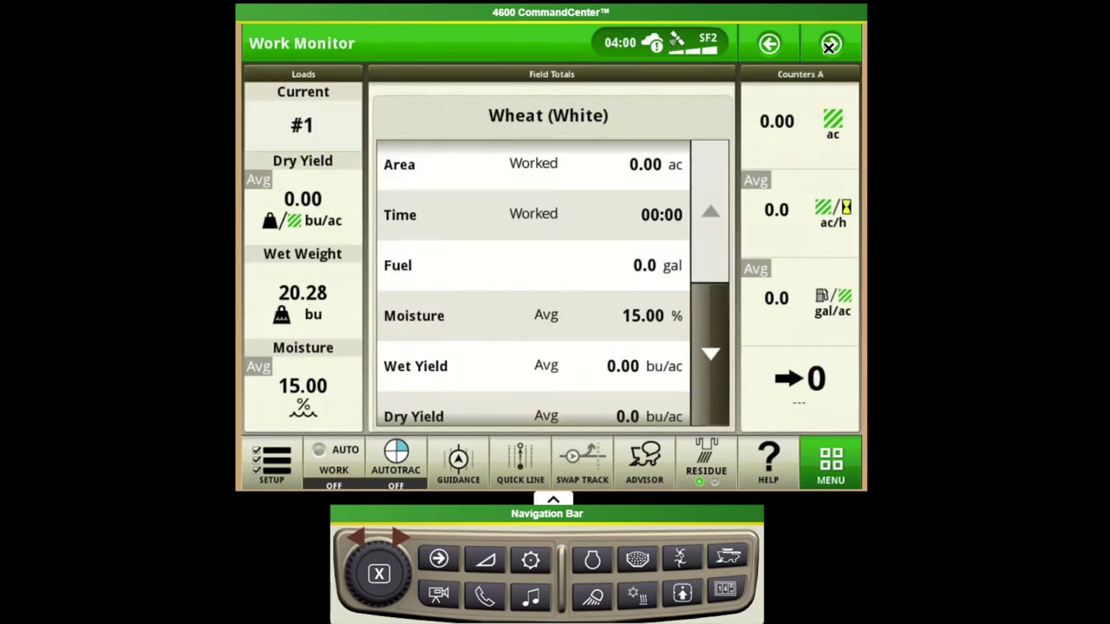
pyautogui.click(829, 48)
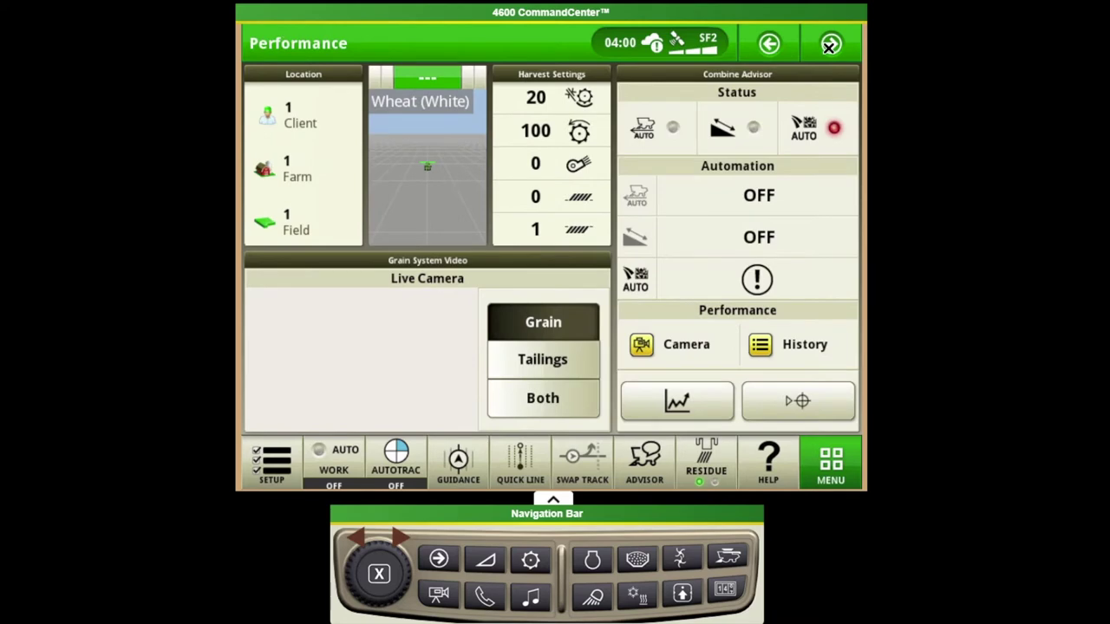
pyautogui.click(829, 47)
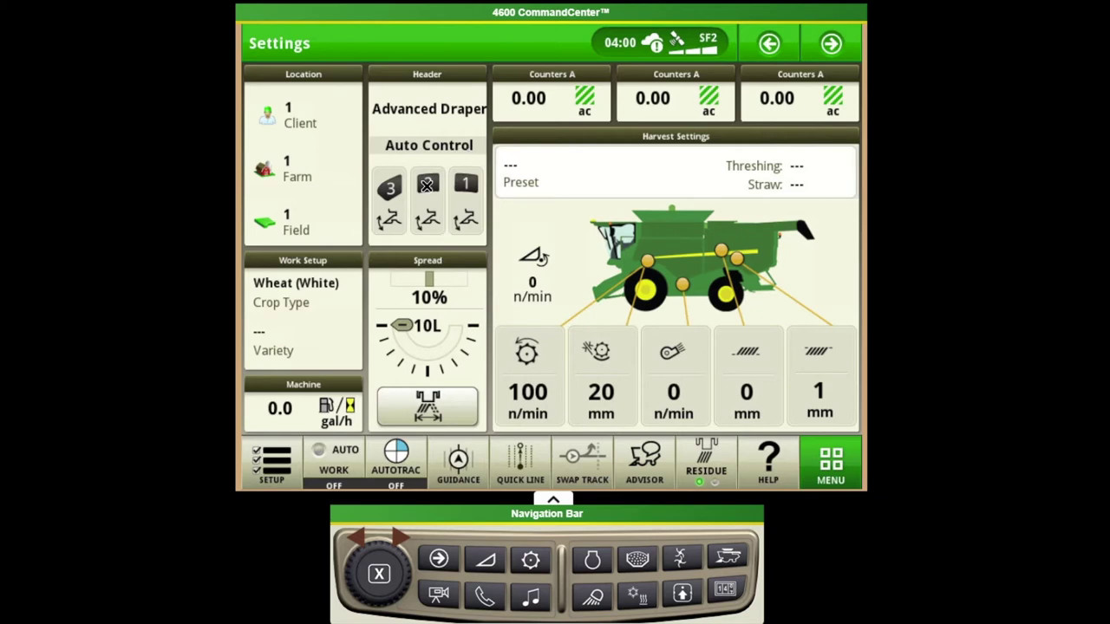
pyautogui.click(279, 476)
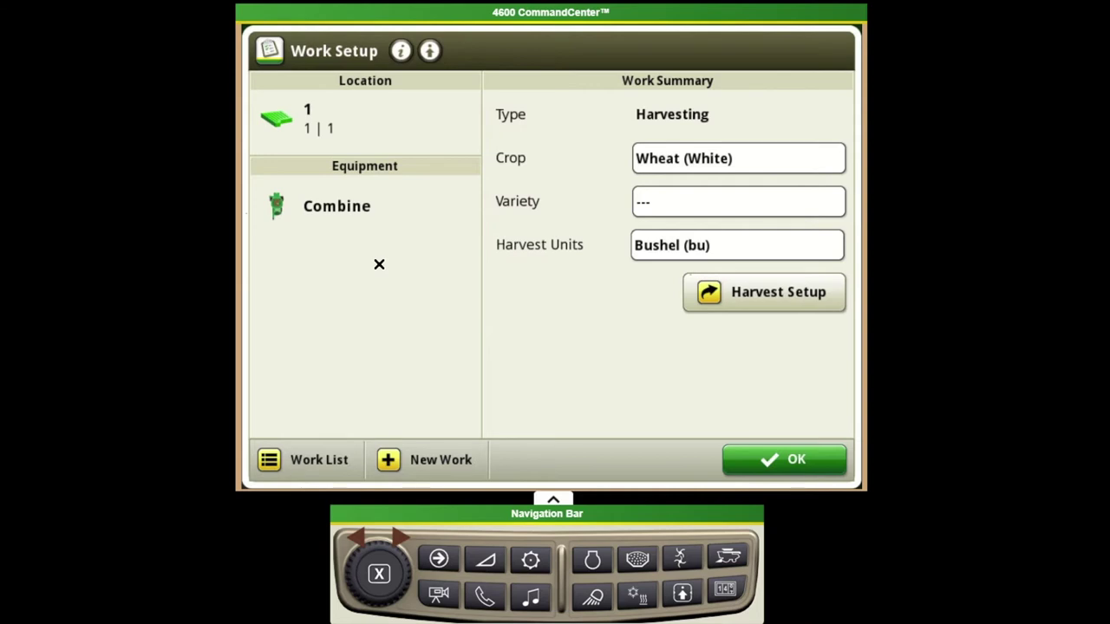
pyautogui.click(360, 118)
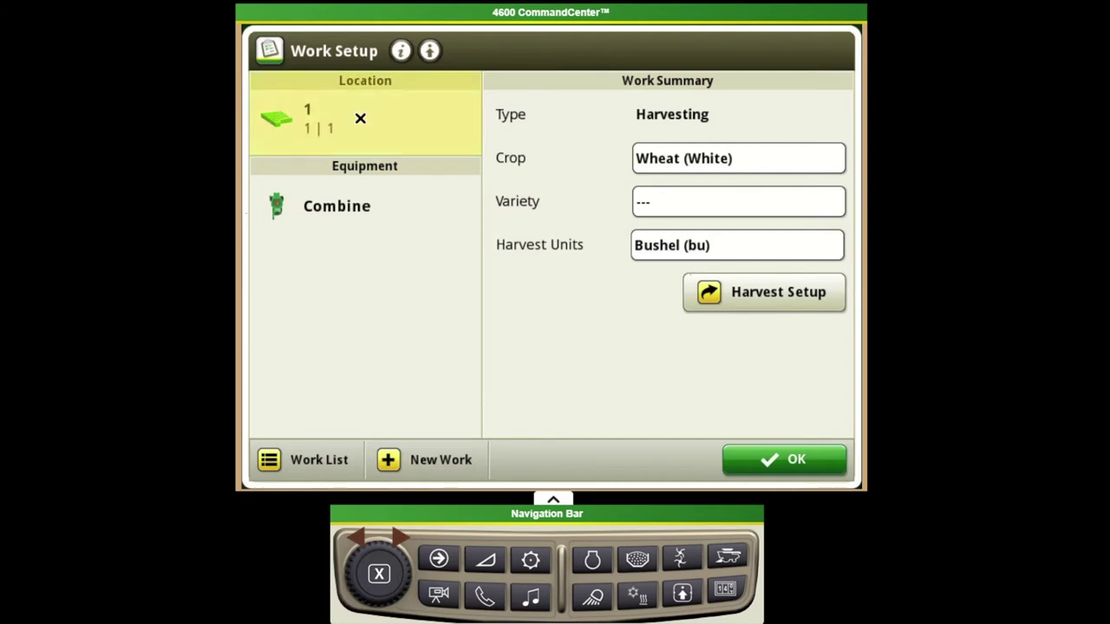
pyautogui.click(781, 457)
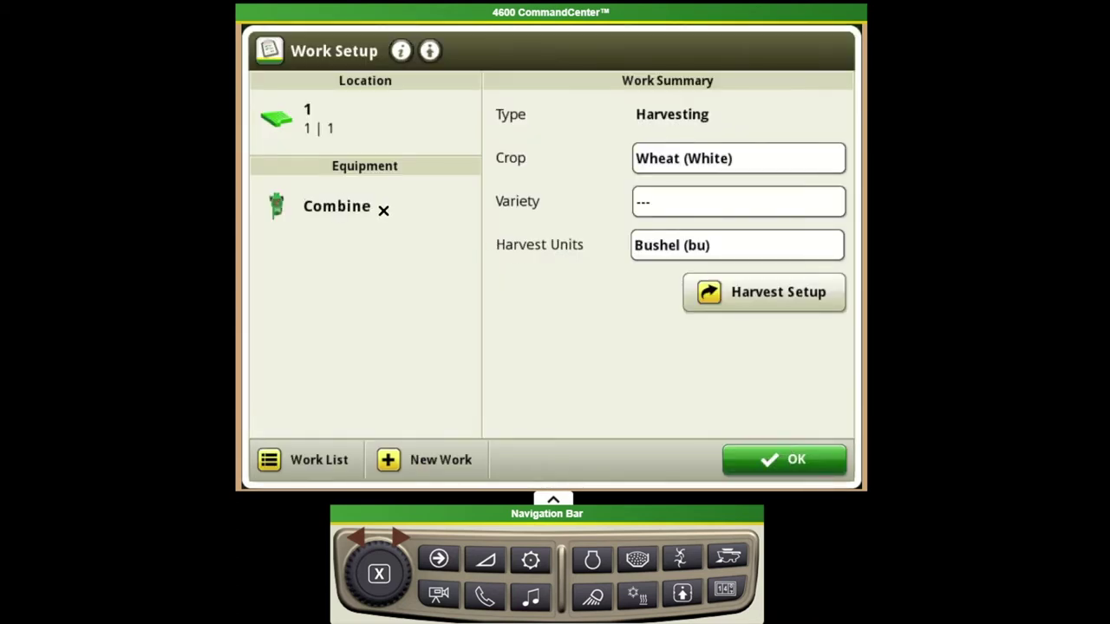
# - Review the Combine's GPS and header offsets, save its profile, then check the Advanced Draper header settings
pyautogui.click(351, 207)
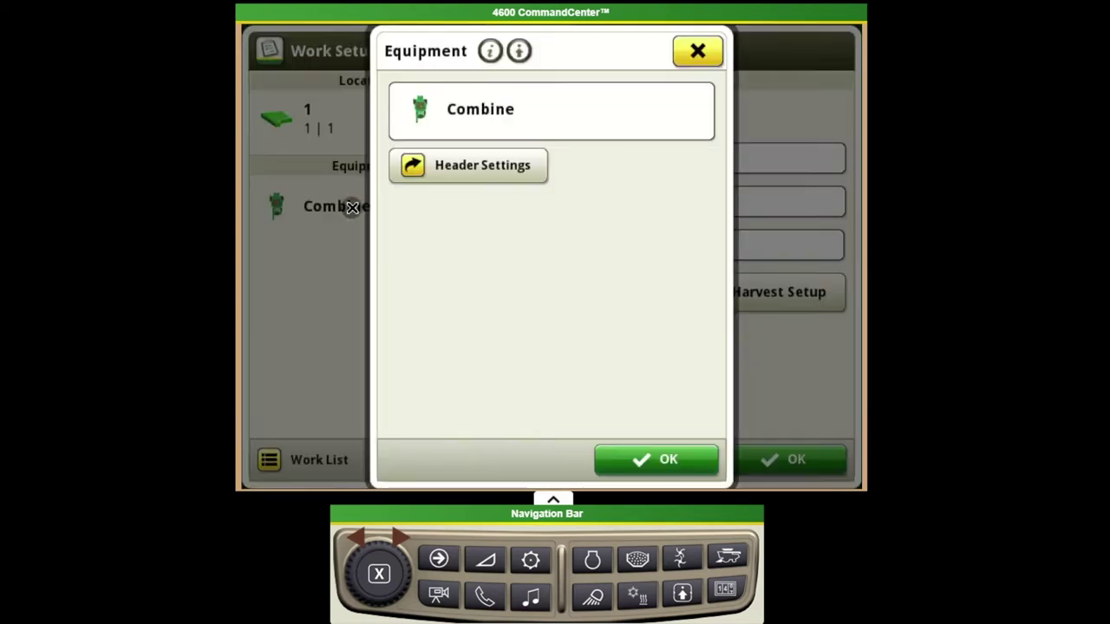
pyautogui.click(499, 114)
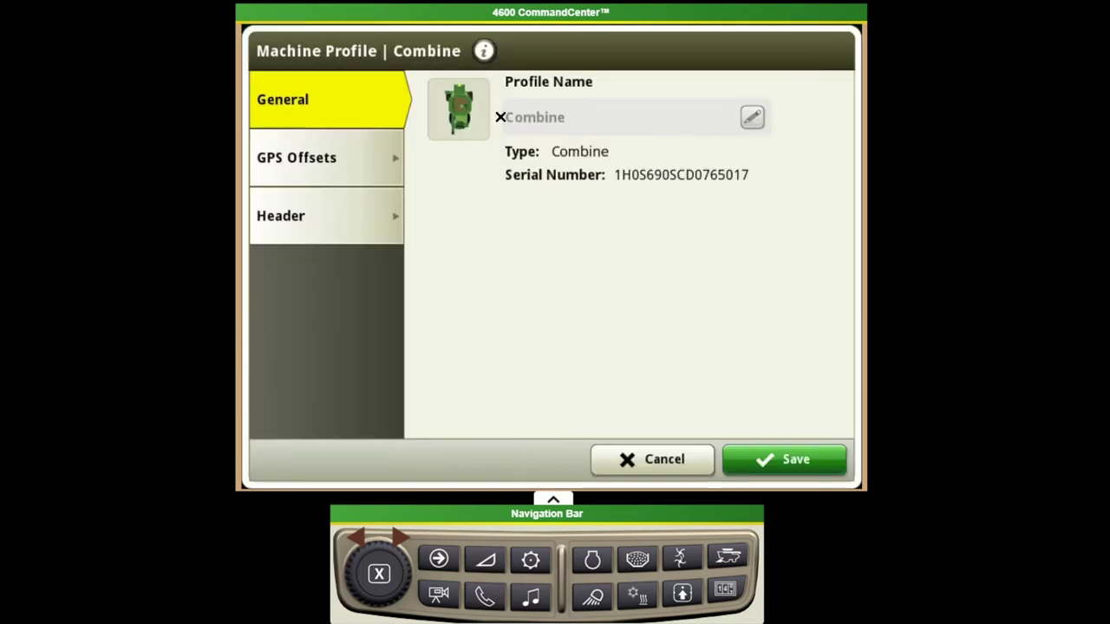
pyautogui.click(348, 154)
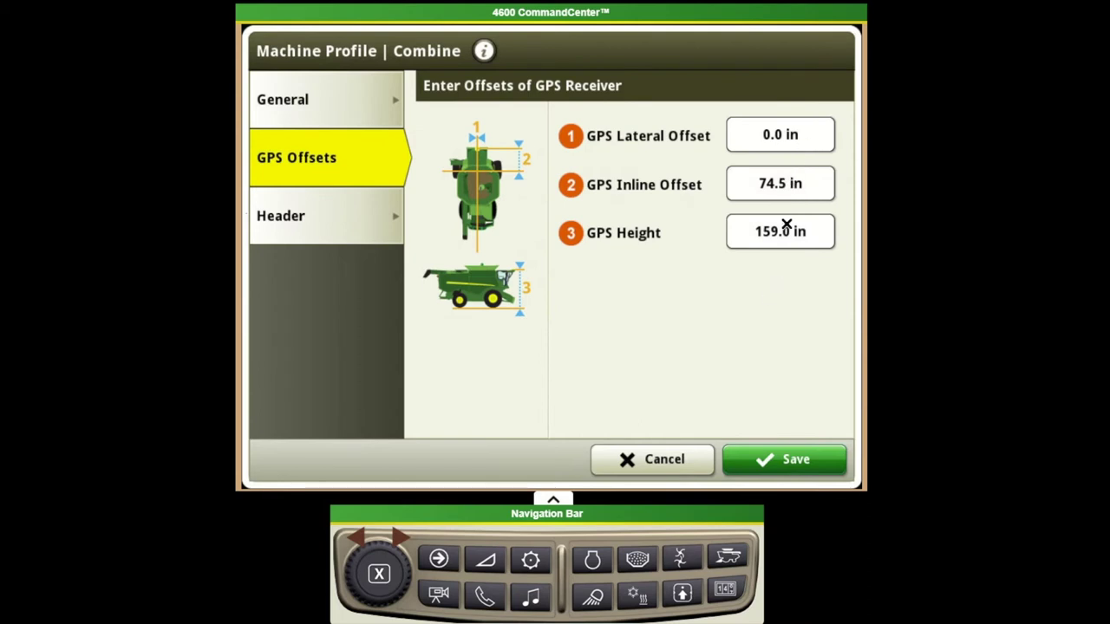
pyautogui.click(375, 206)
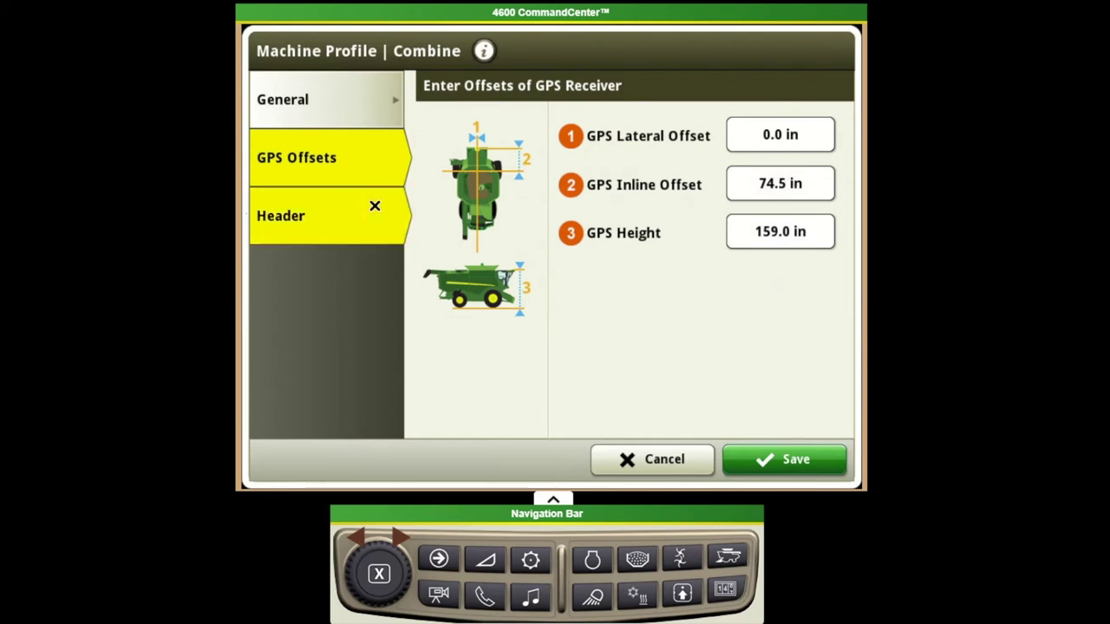
pyautogui.click(798, 476)
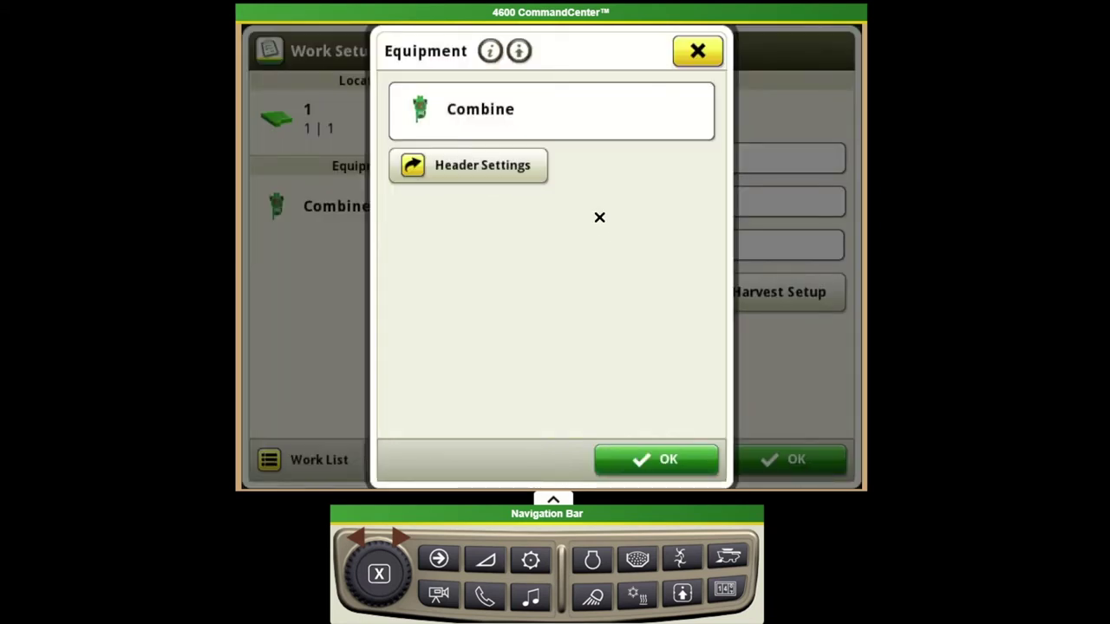
pyautogui.click(419, 174)
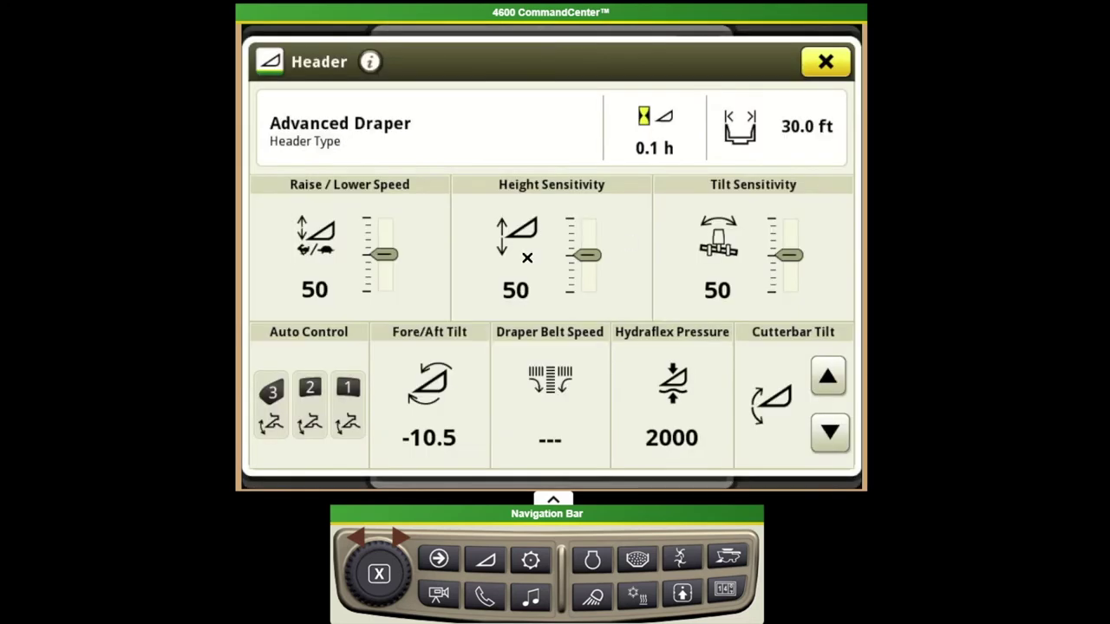
pyautogui.click(825, 69)
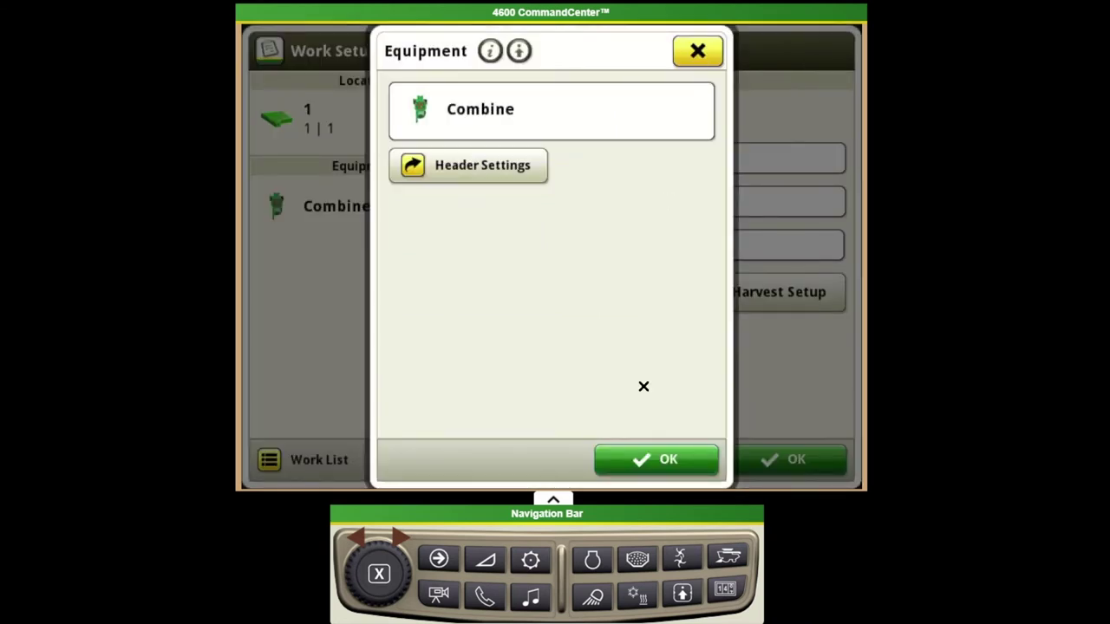
# - Confirm the Combine equipment, then pick Corn from All Crop Types as the job's crop
pyautogui.click(635, 451)
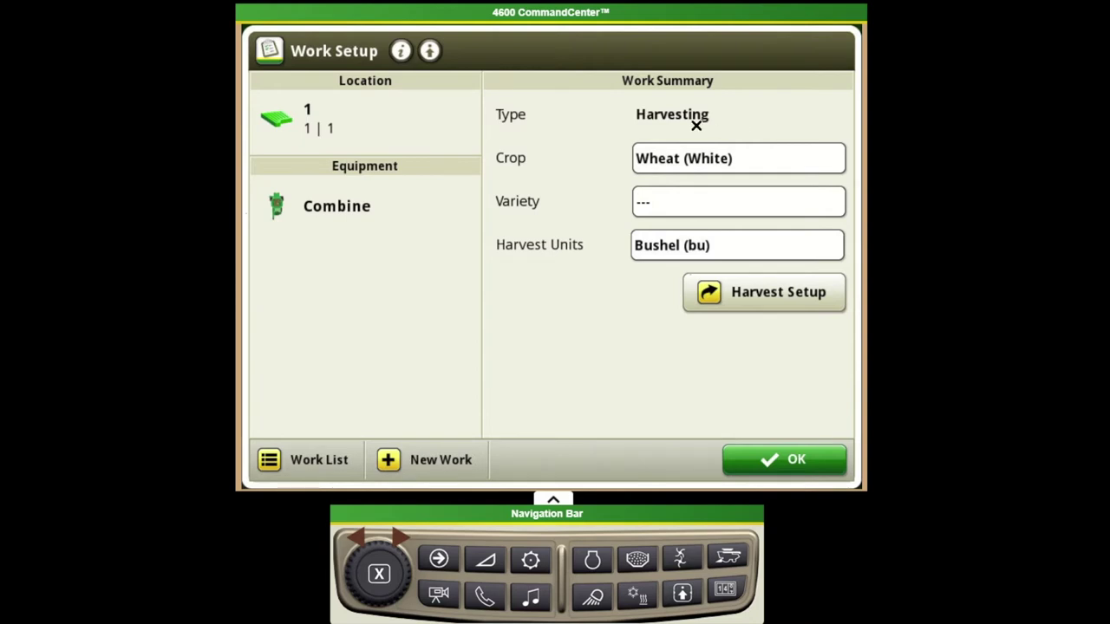
pyautogui.click(667, 163)
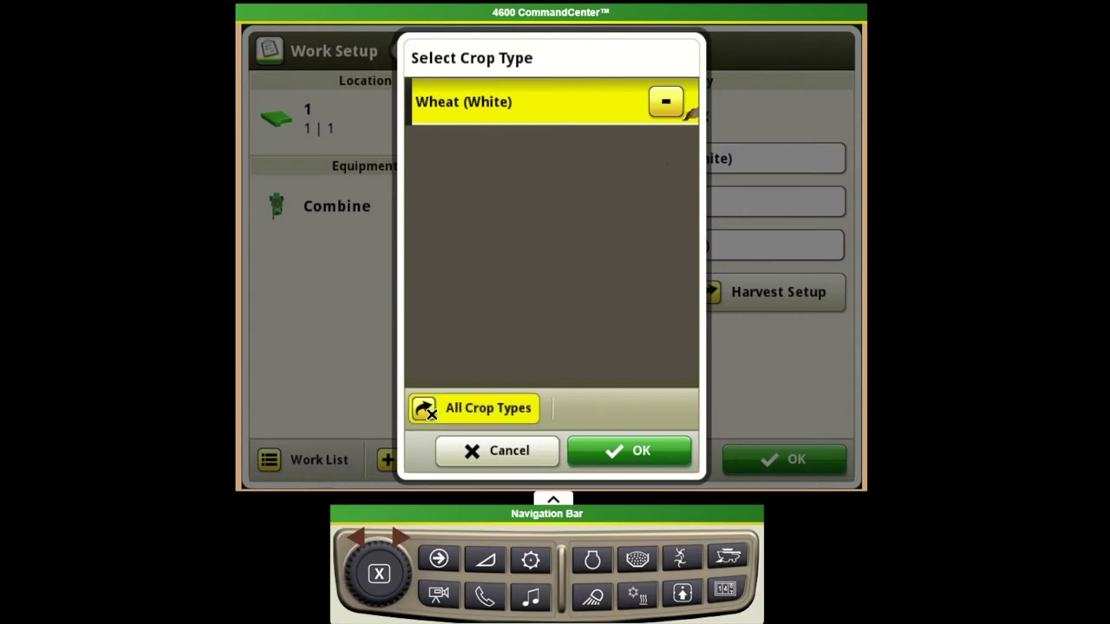
pyautogui.click(427, 408)
pyautogui.click(679, 202)
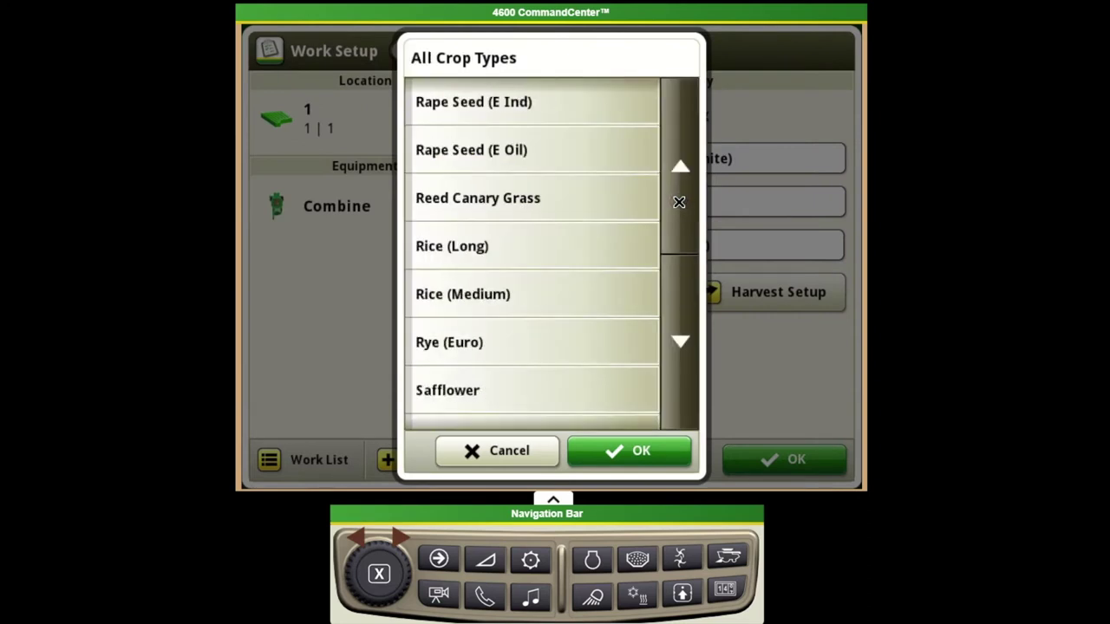
pyautogui.click(679, 202)
pyautogui.click(679, 202)
pyautogui.click(679, 203)
pyautogui.click(680, 202)
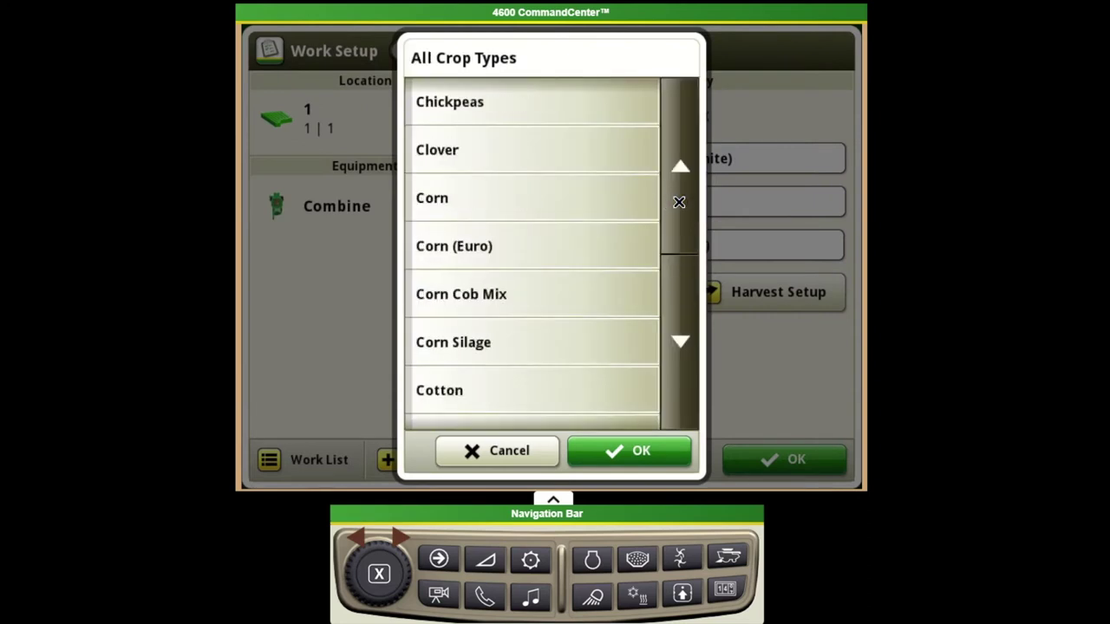
pyautogui.click(679, 202)
pyautogui.click(686, 355)
pyautogui.click(471, 208)
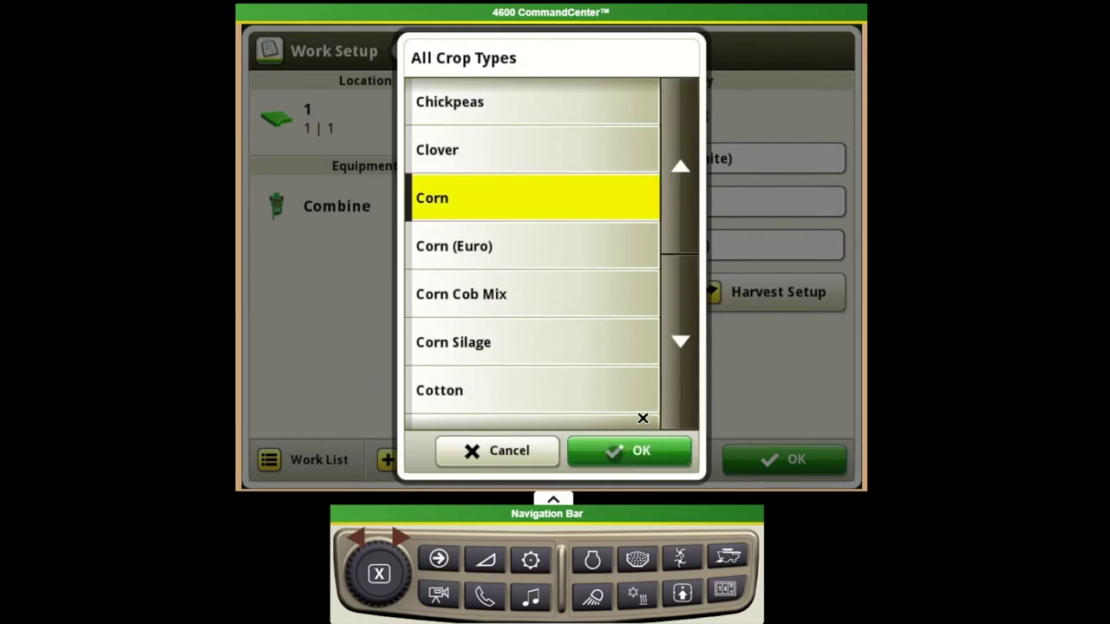
pyautogui.click(640, 444)
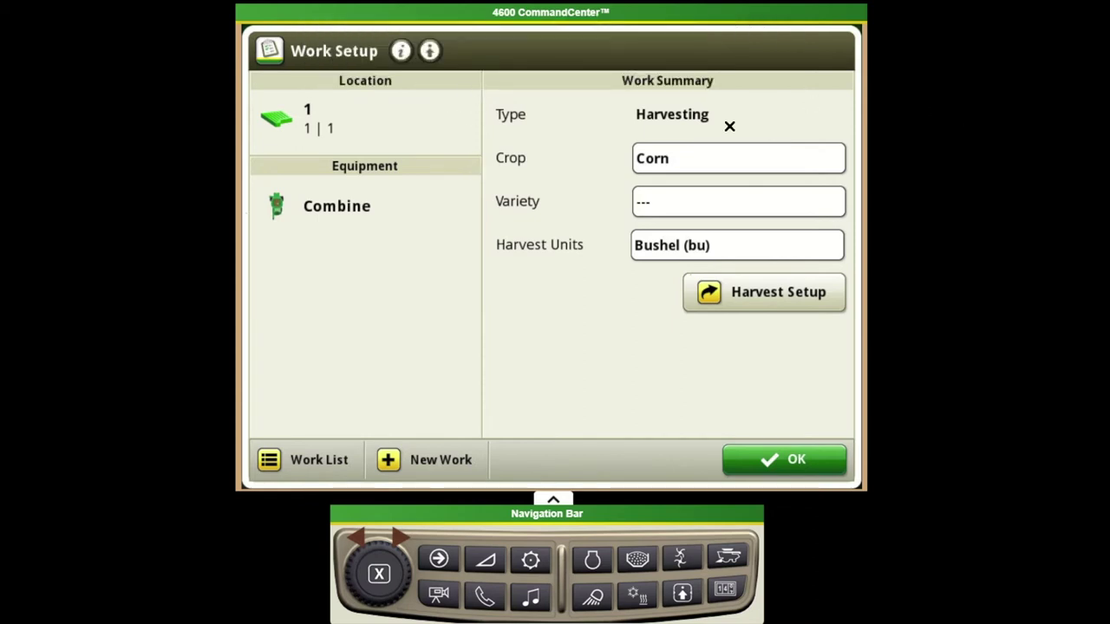
# - Try a variety locator map, find none available, and leave the Corn job without a variety
pyautogui.click(677, 204)
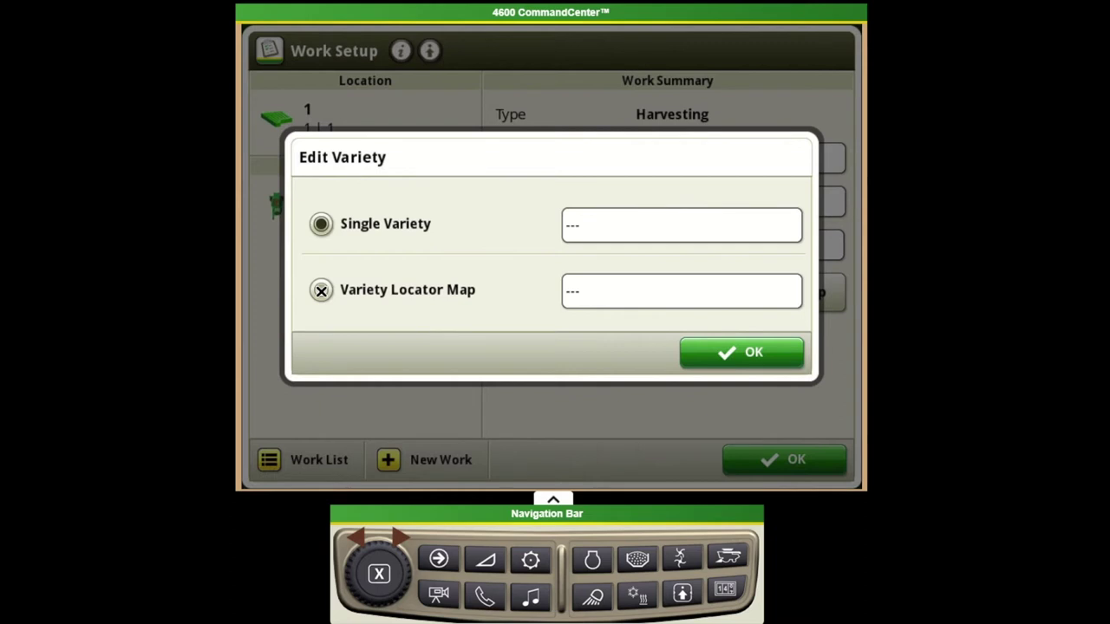
pyautogui.click(321, 291)
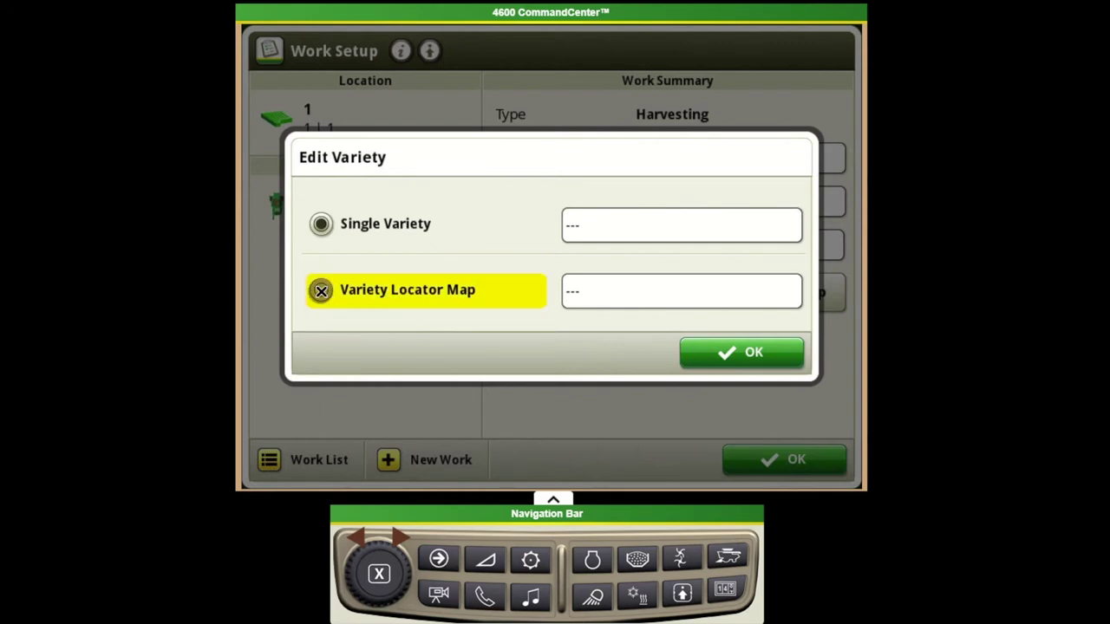
pyautogui.click(631, 295)
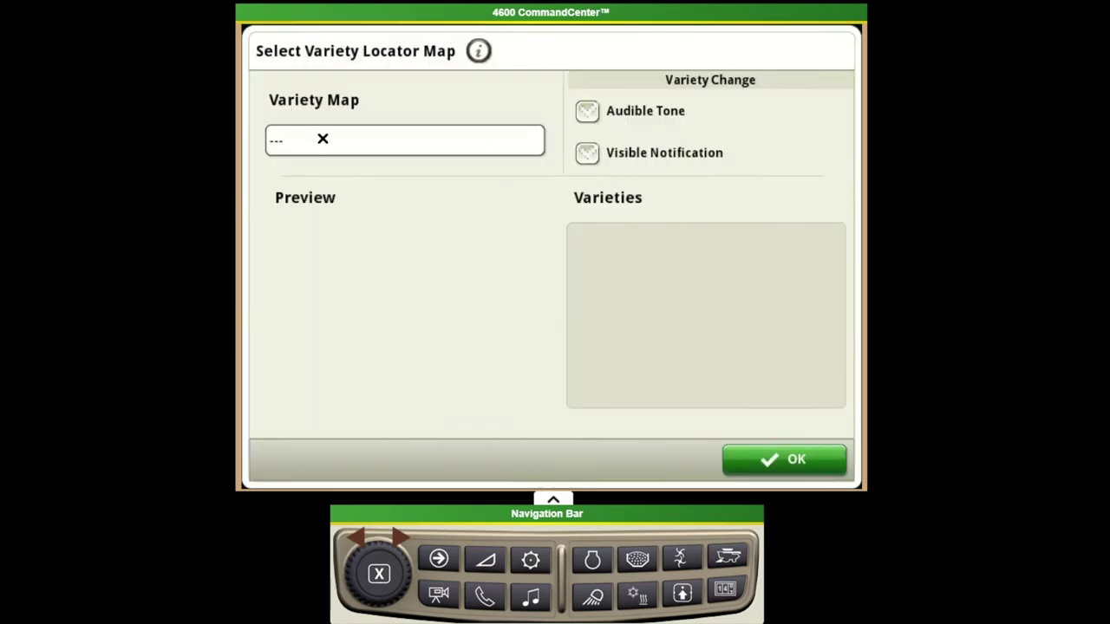
pyautogui.click(323, 139)
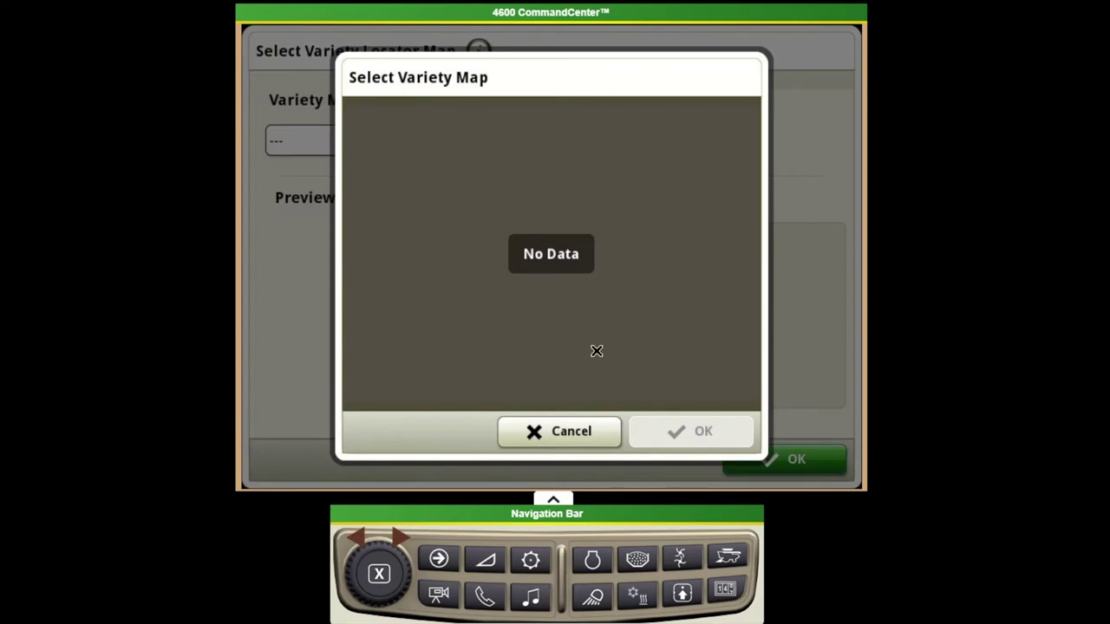
pyautogui.click(584, 431)
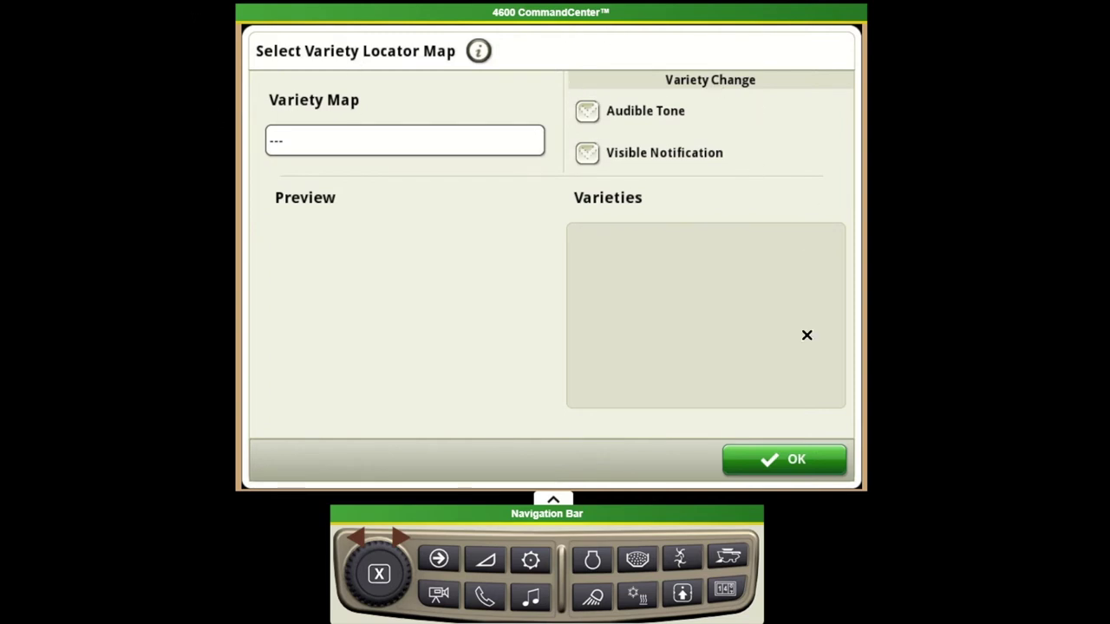
pyautogui.click(790, 459)
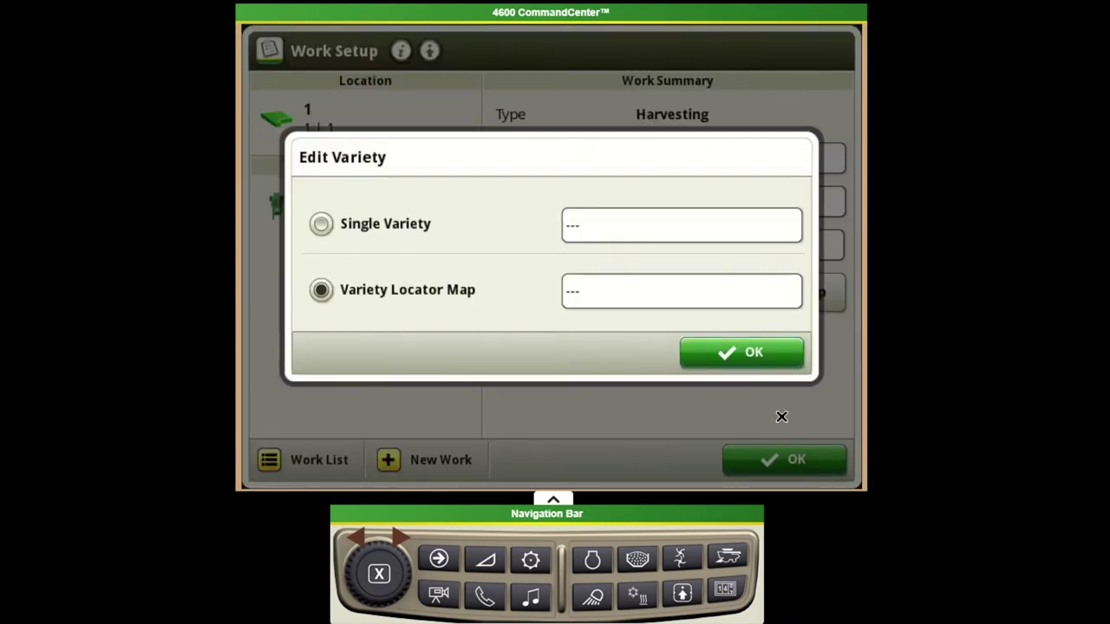
pyautogui.click(764, 352)
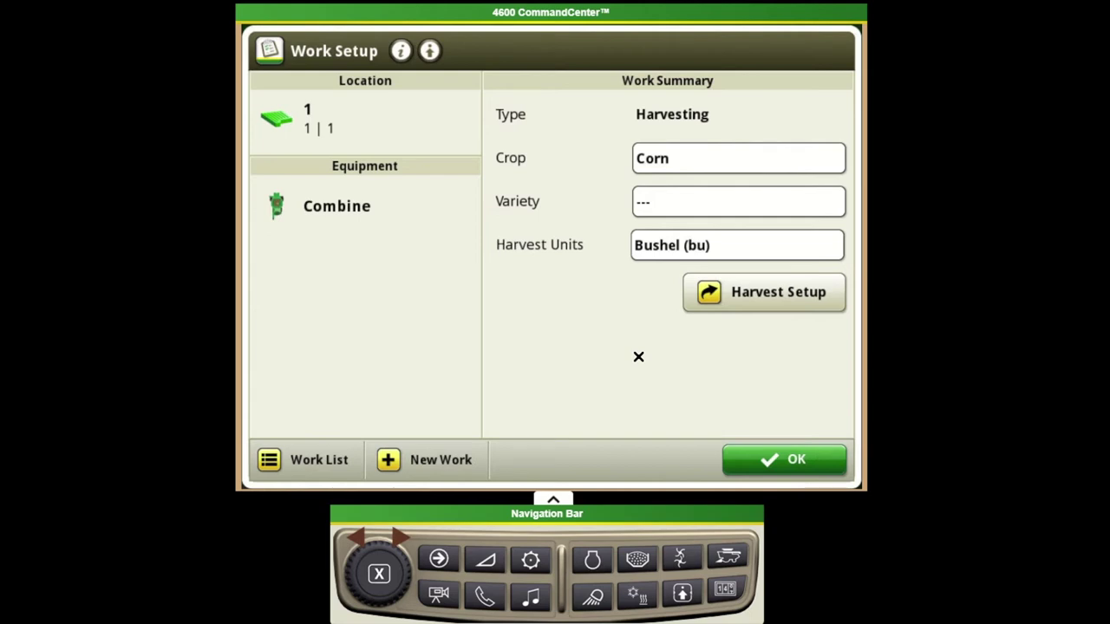
# - Save the Normal threshing and cob harvest settings as preset '1' after finding the preset list empty
pyautogui.click(744, 301)
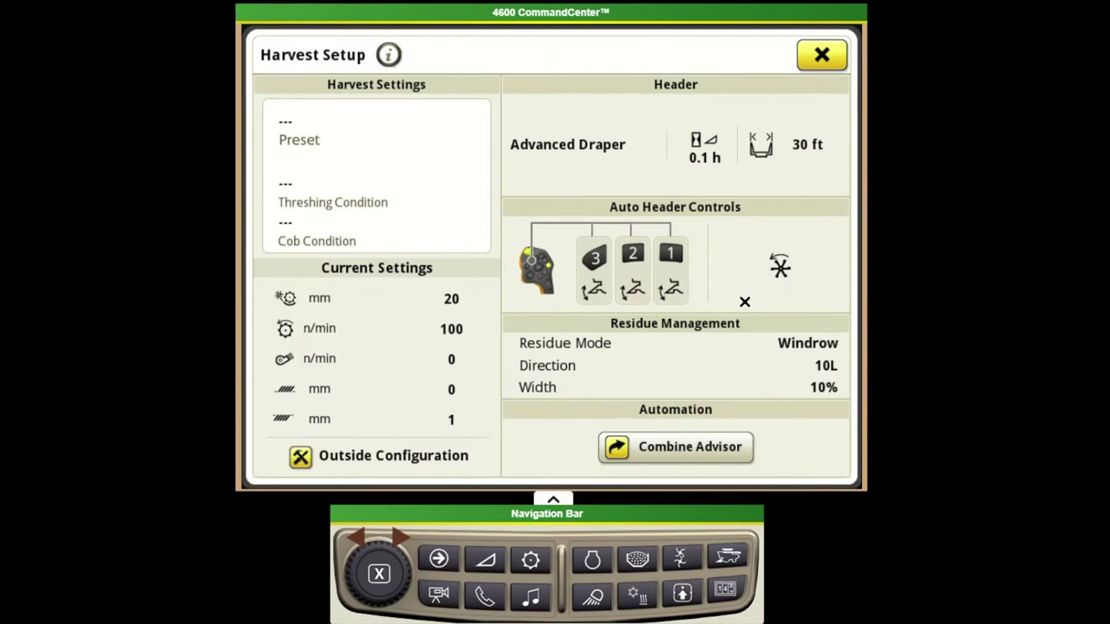
pyautogui.click(401, 174)
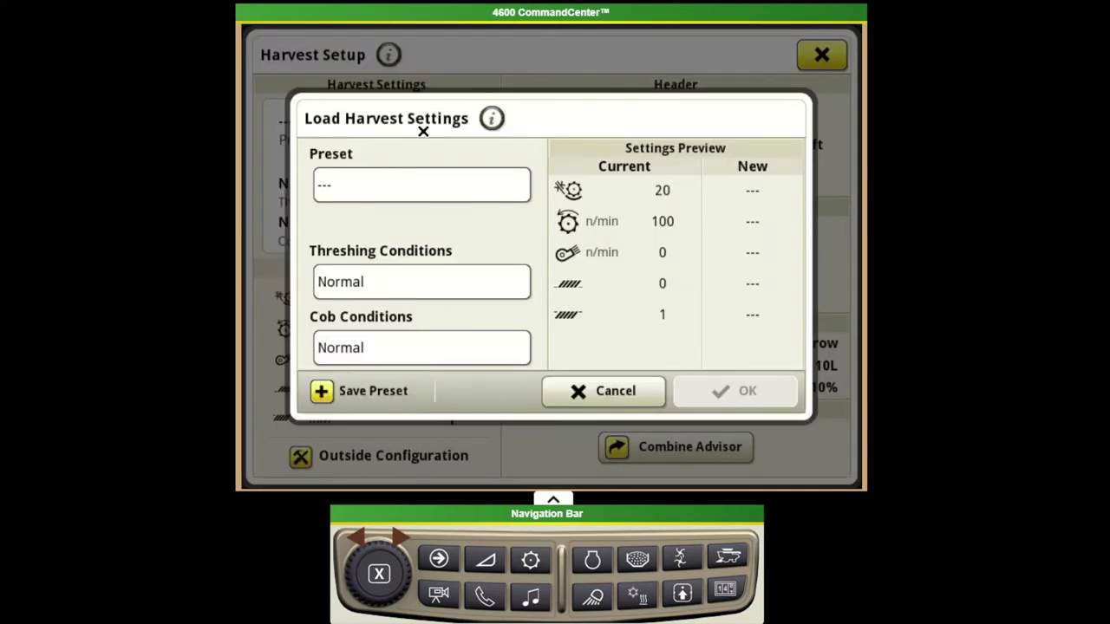
pyautogui.click(378, 193)
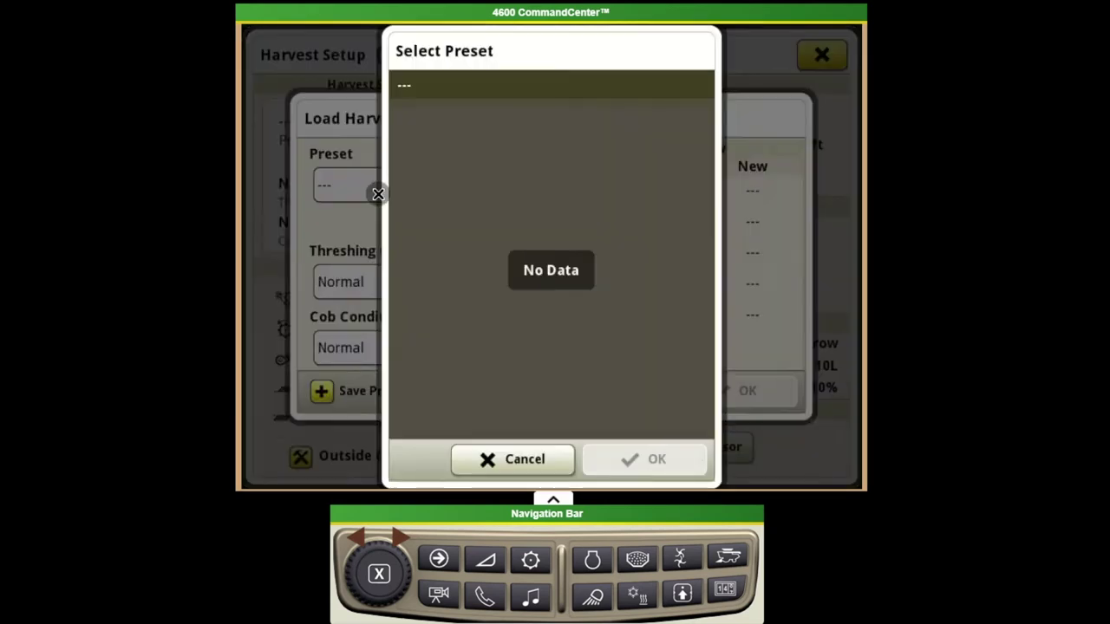
pyautogui.click(513, 457)
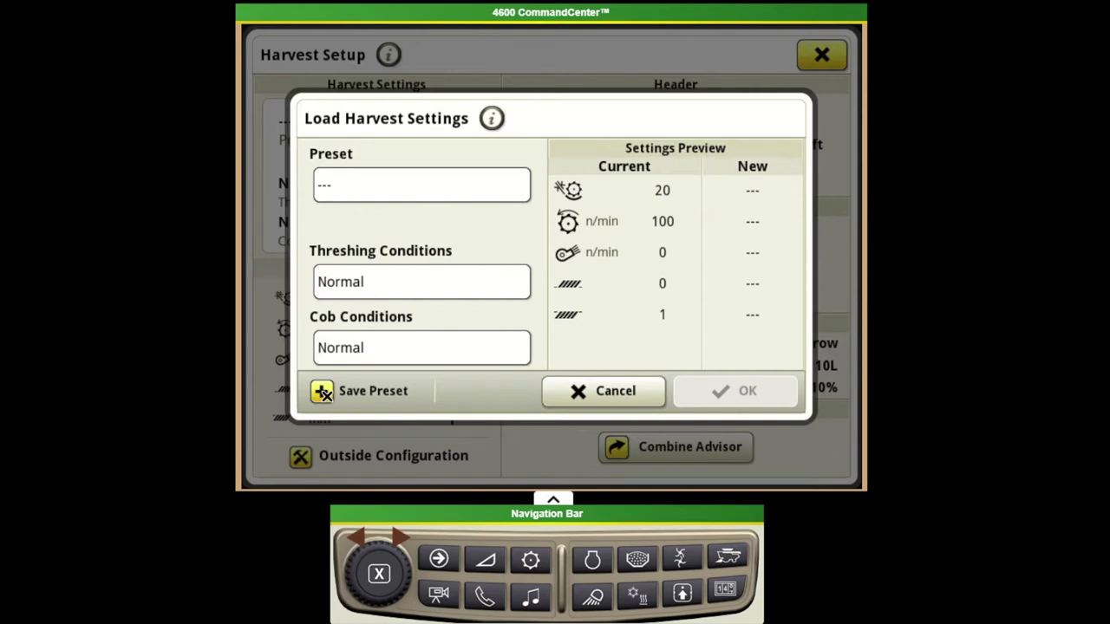
pyautogui.click(333, 396)
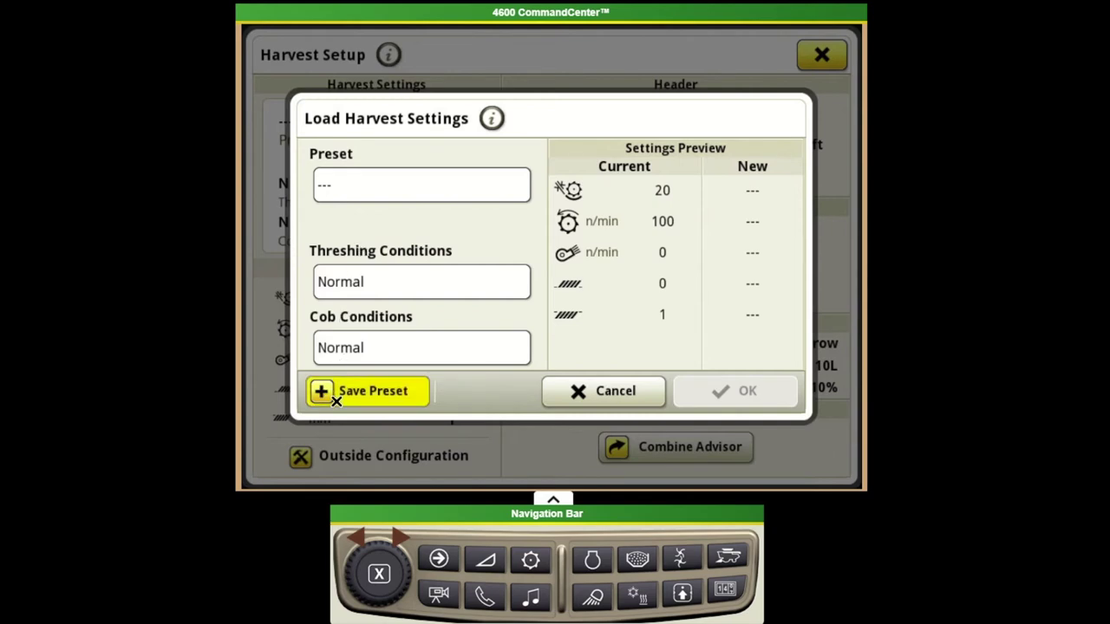
pyautogui.click(311, 227)
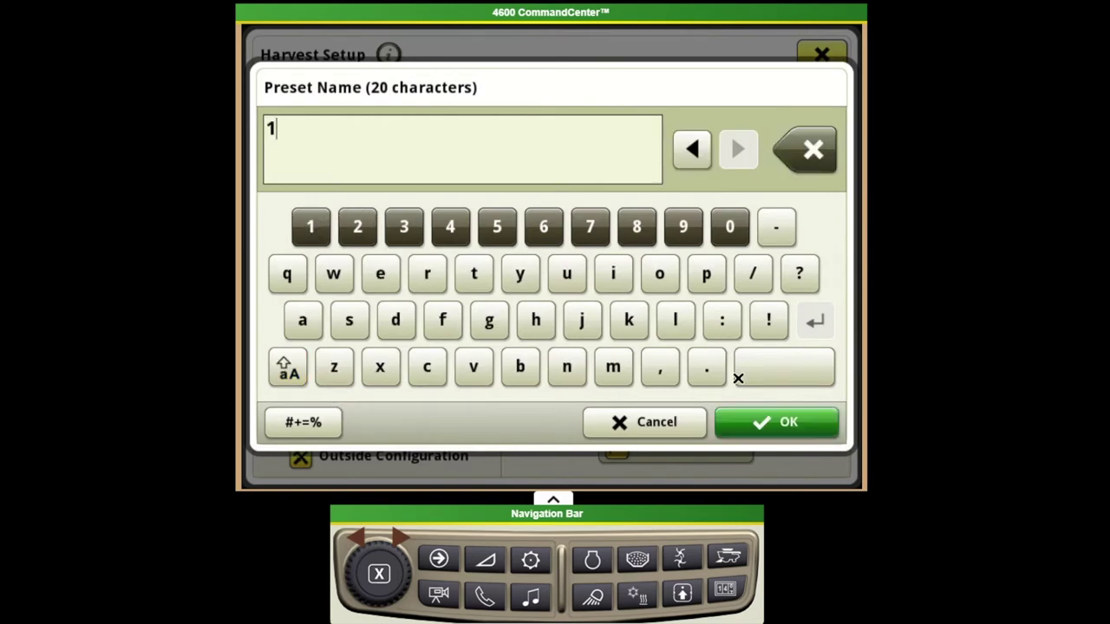
pyautogui.click(754, 425)
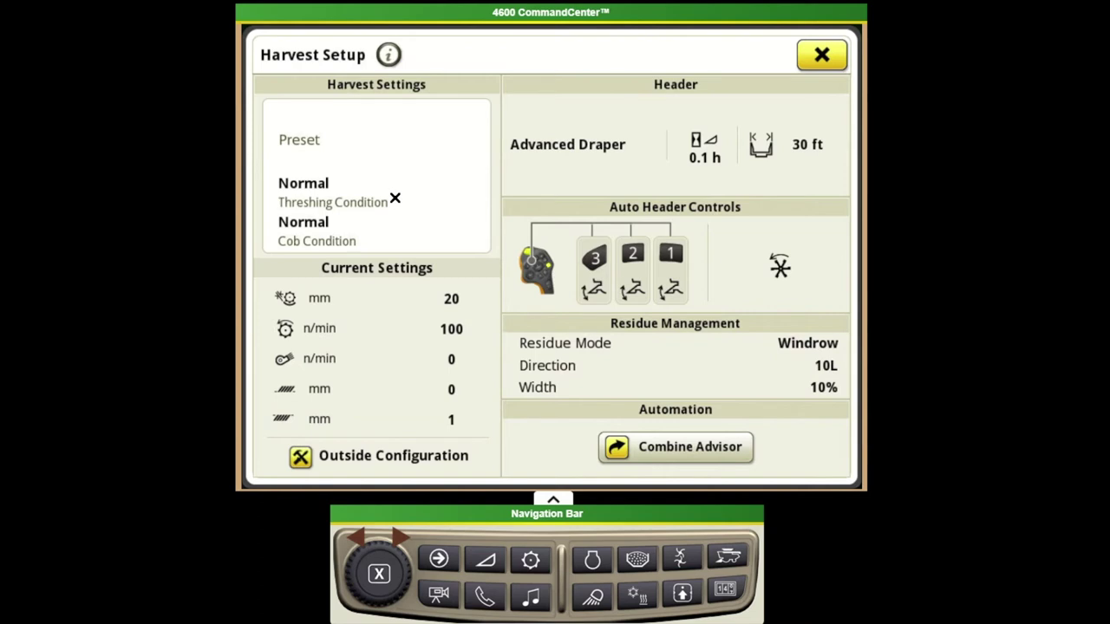
pyautogui.click(387, 347)
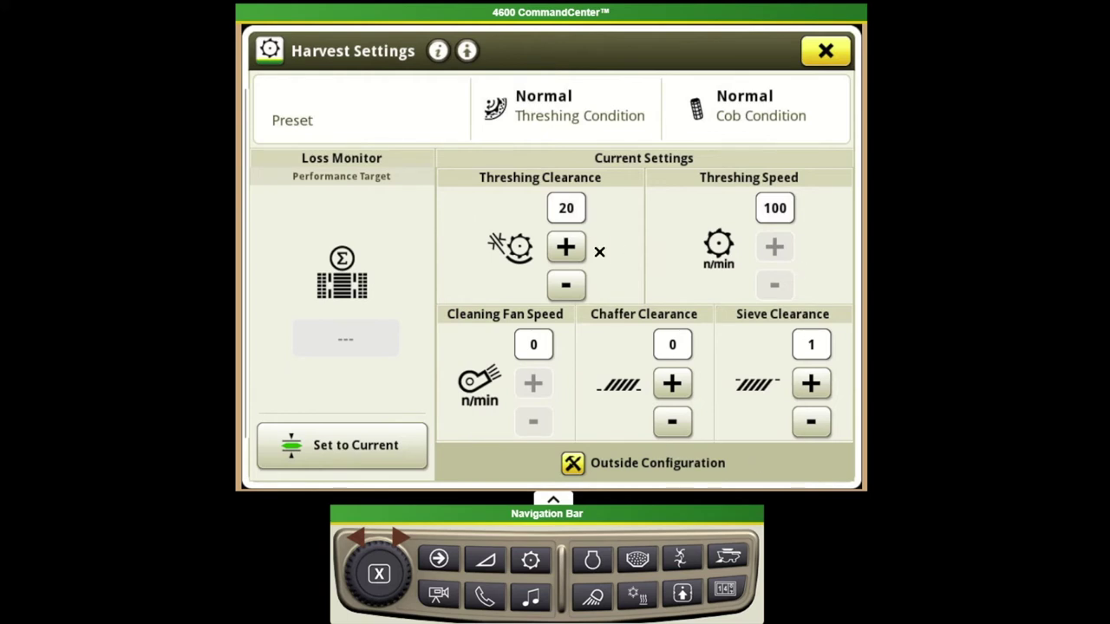
pyautogui.click(343, 449)
pyautogui.click(824, 53)
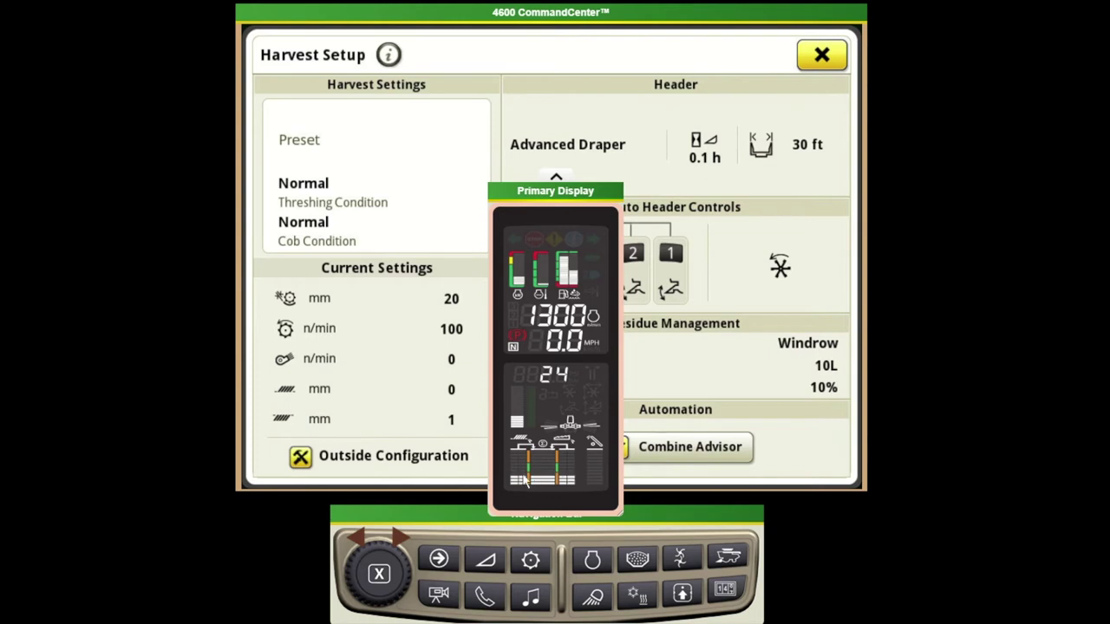
pyautogui.click(557, 178)
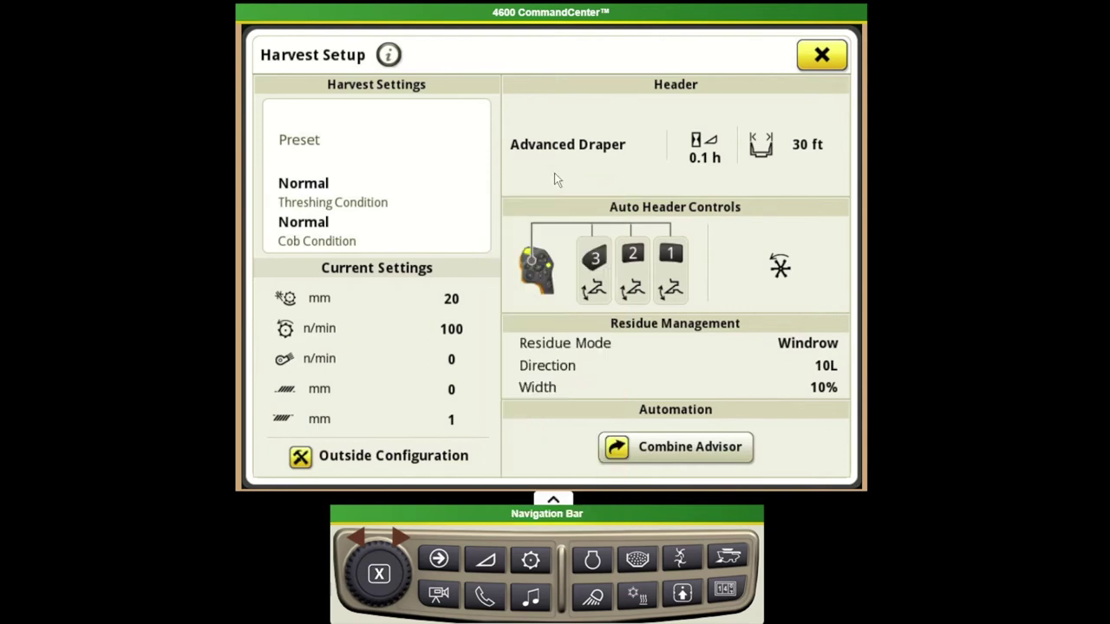
pyautogui.click(306, 464)
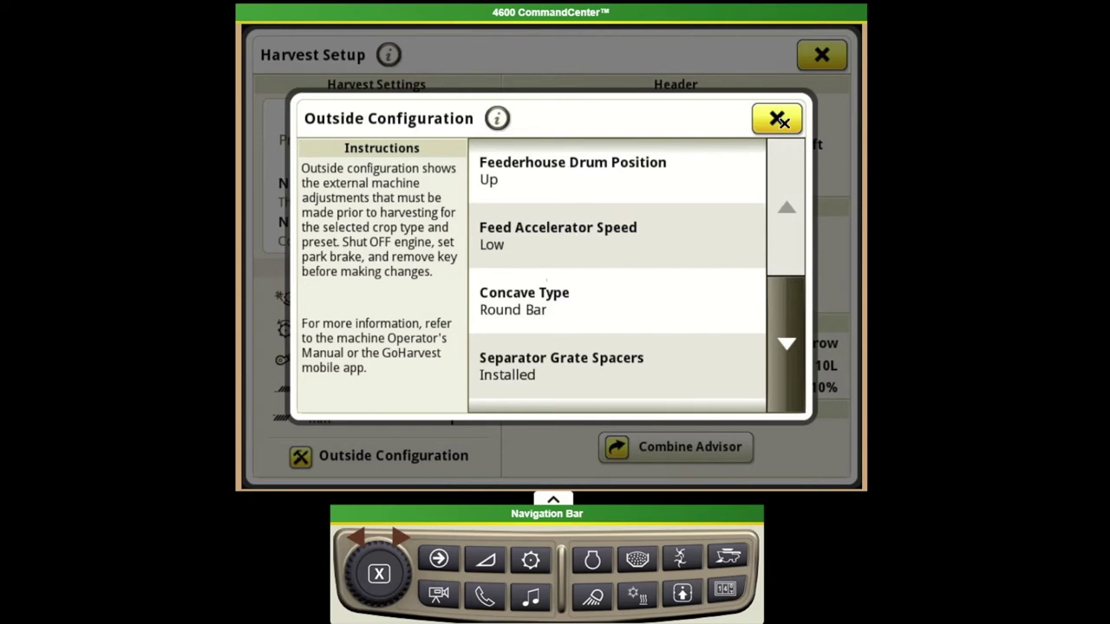
pyautogui.click(778, 120)
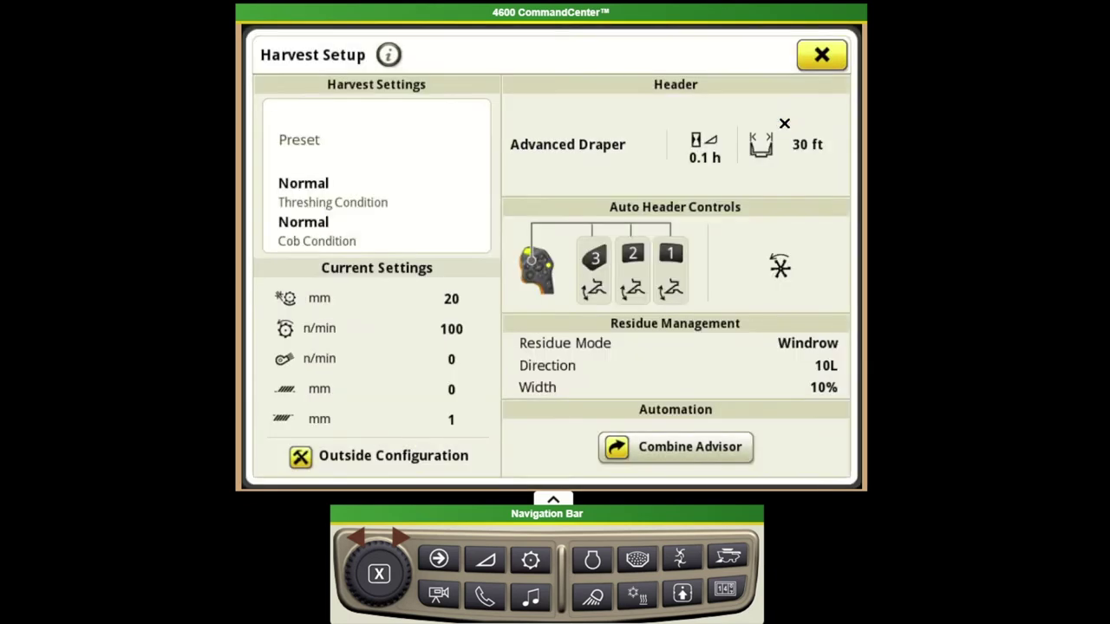
pyautogui.click(582, 137)
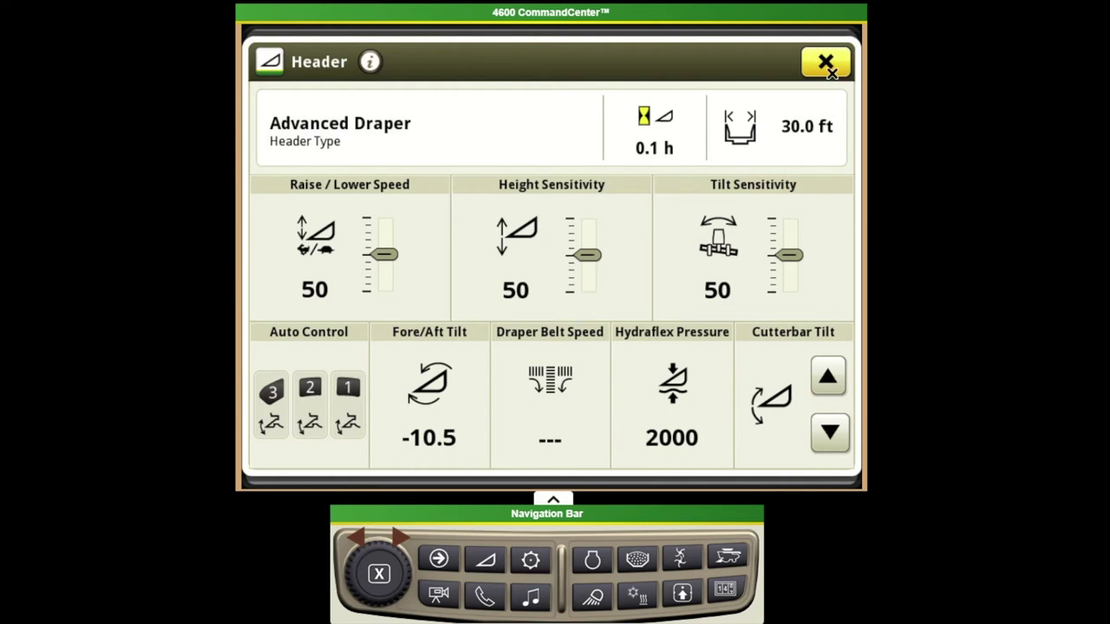
# - Close the Advanced Draper header settings and review Auto Header Controls, keeping Defaults with Dial-a-Speed on
pyautogui.click(830, 64)
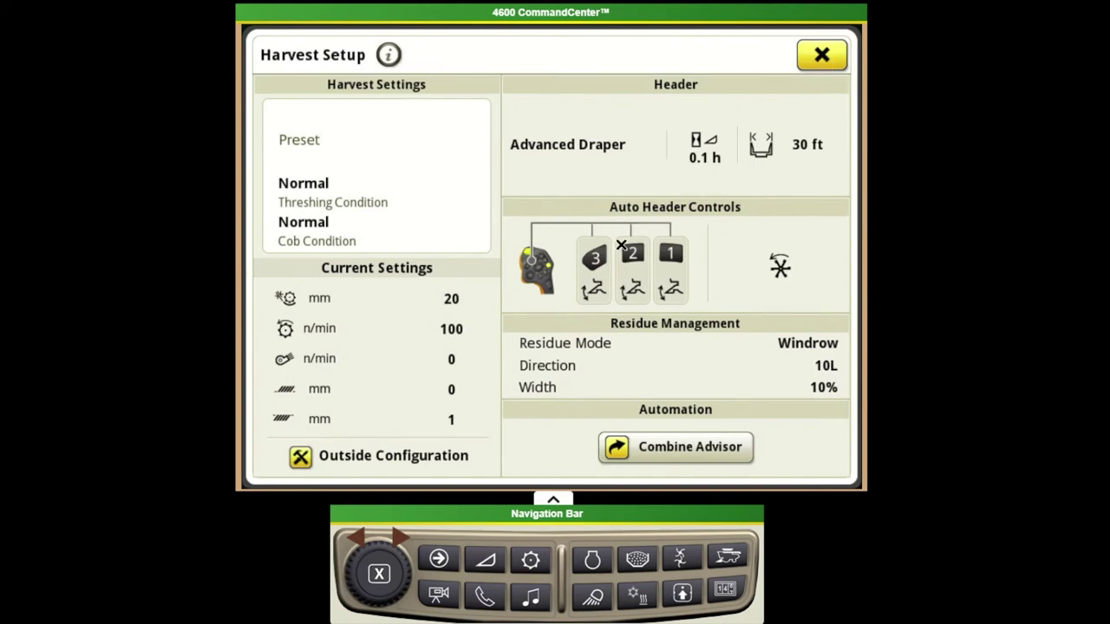
pyautogui.click(642, 282)
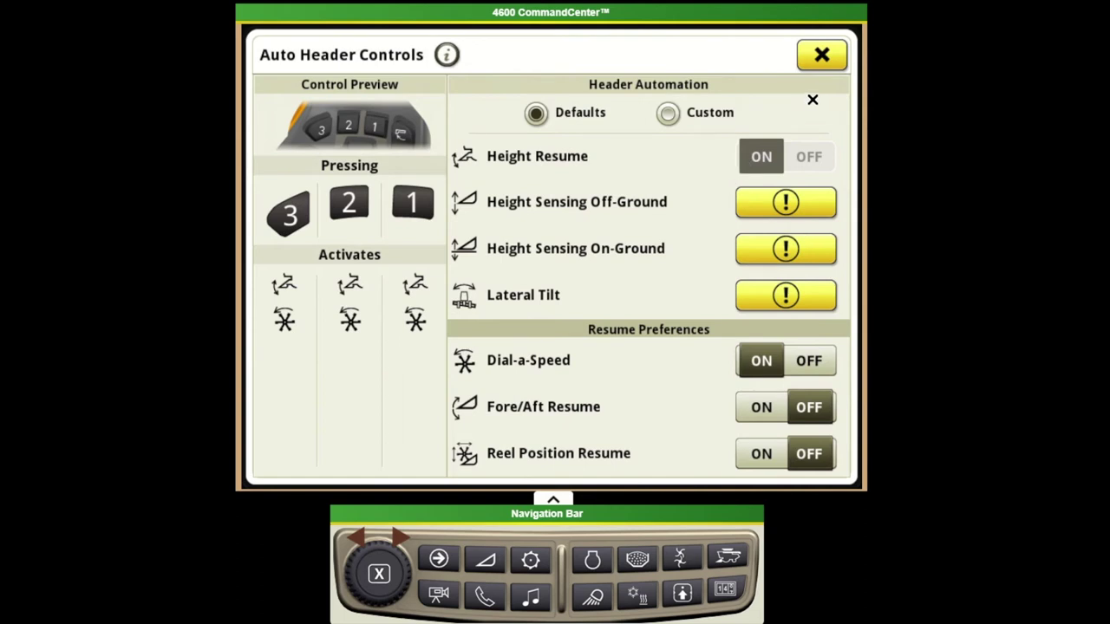
pyautogui.click(823, 55)
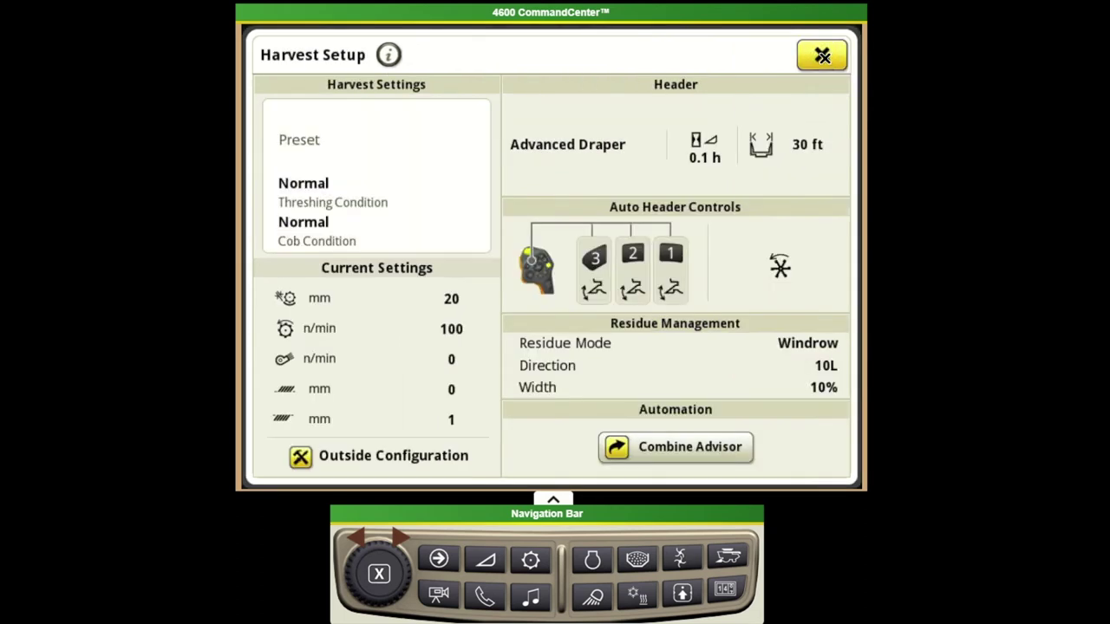
# - Review residue management (Windrow, 10L, 10%), then close Harvest Setup and accept the Corn work setup
pyautogui.click(646, 359)
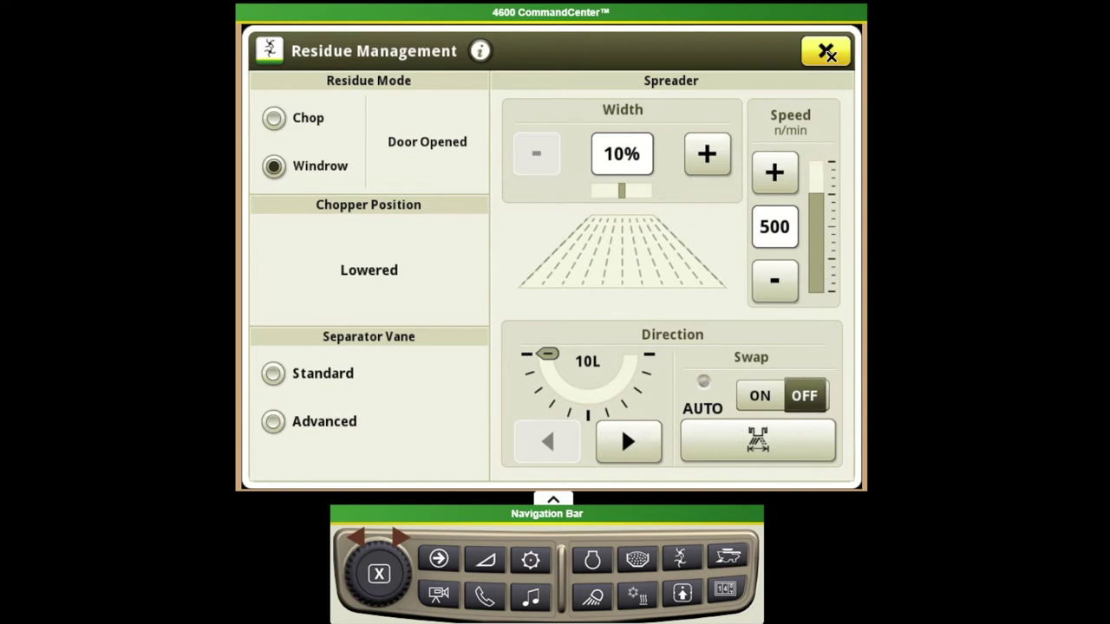
pyautogui.click(827, 53)
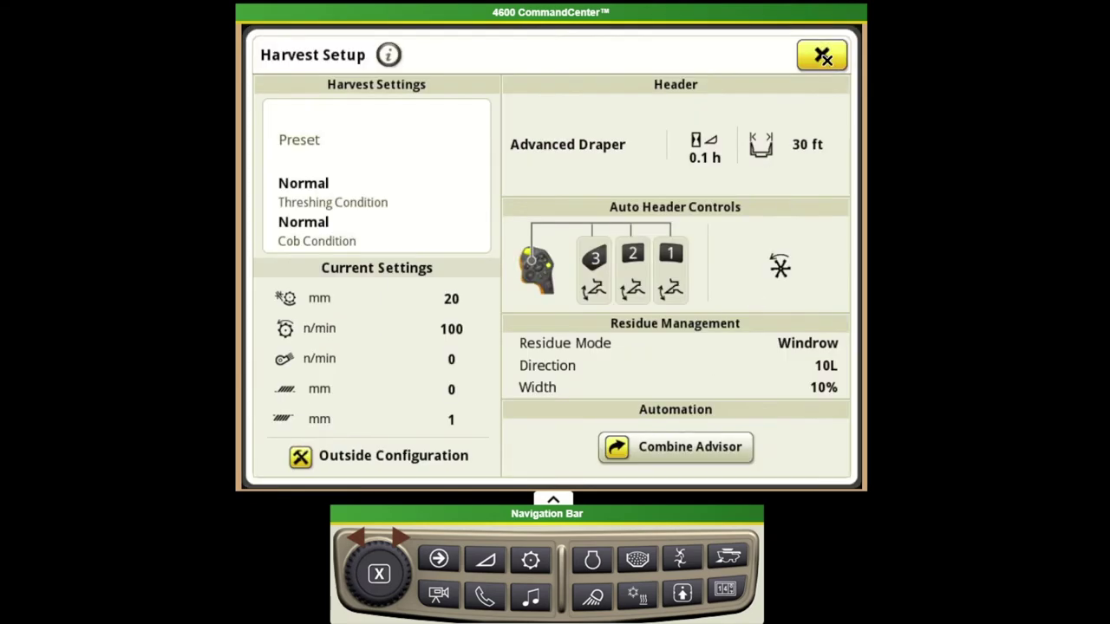
pyautogui.click(822, 55)
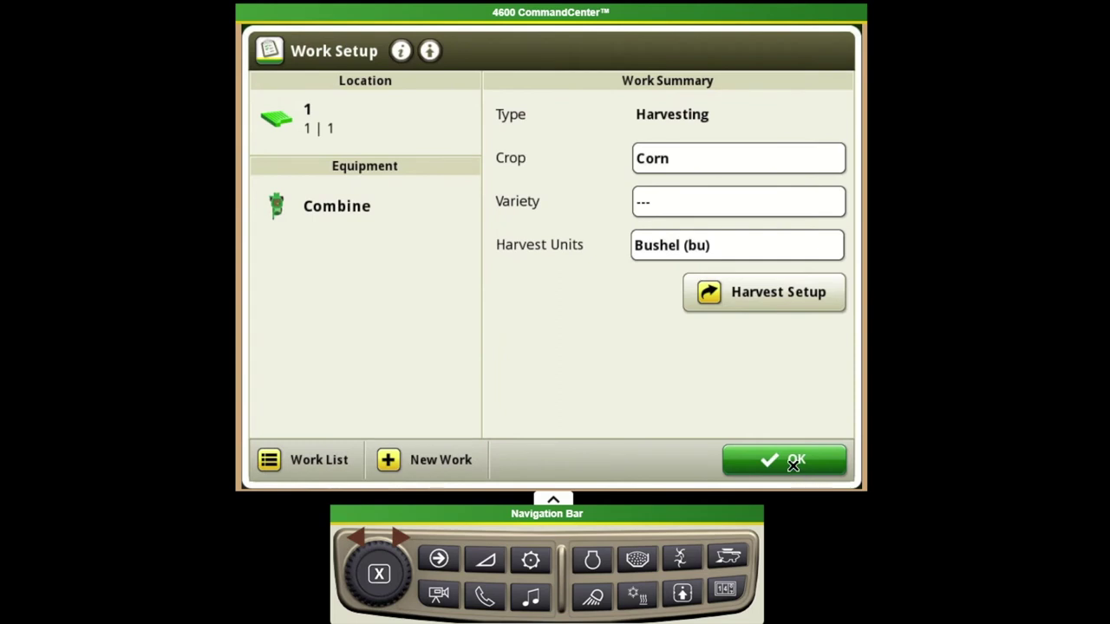
pyautogui.click(793, 466)
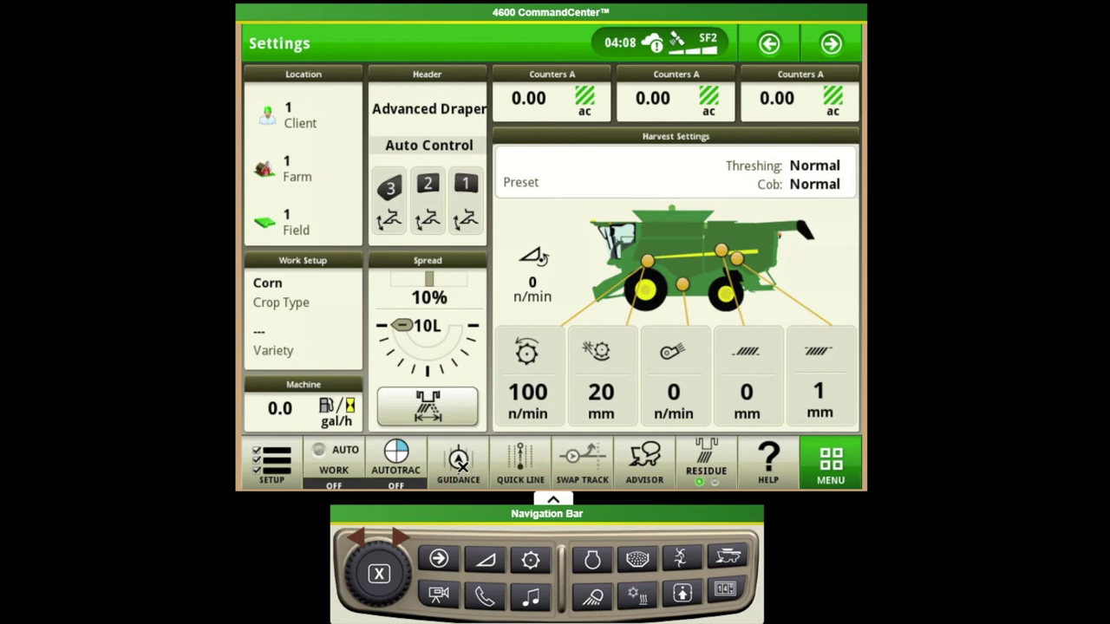
# - Turn RowSense on from the AutoTrac guidance settings and review its status details
pyautogui.click(462, 465)
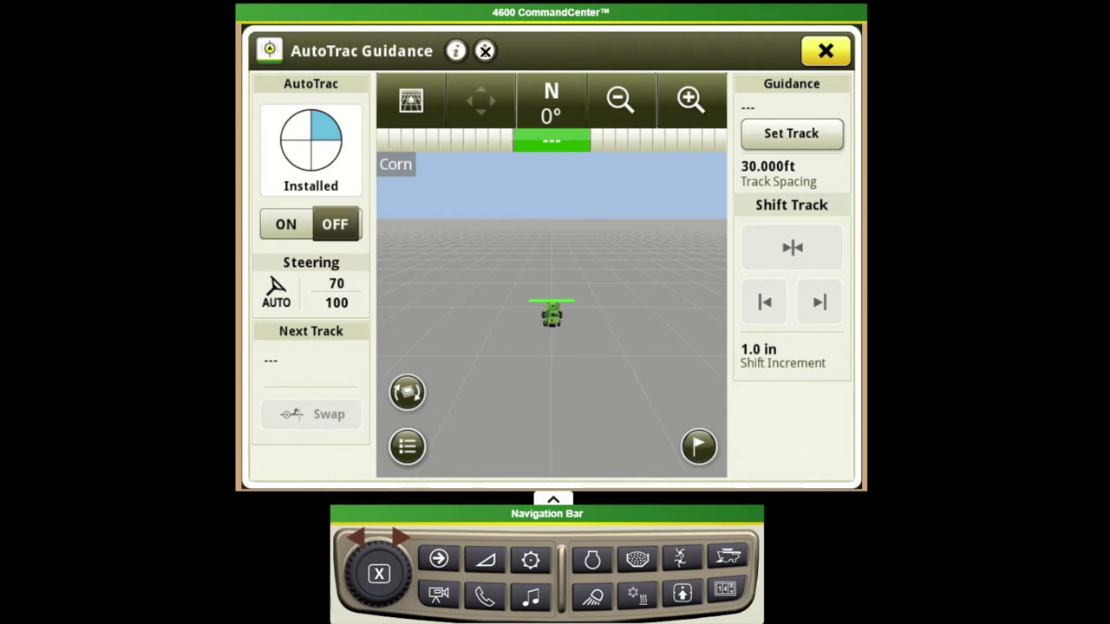
pyautogui.click(484, 50)
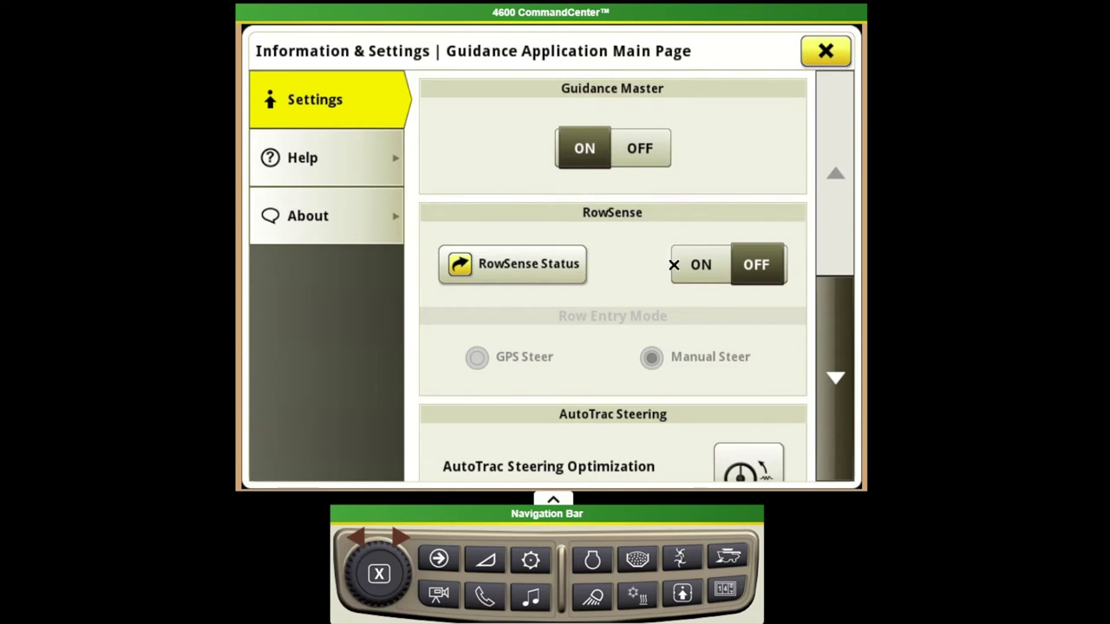
pyautogui.click(701, 265)
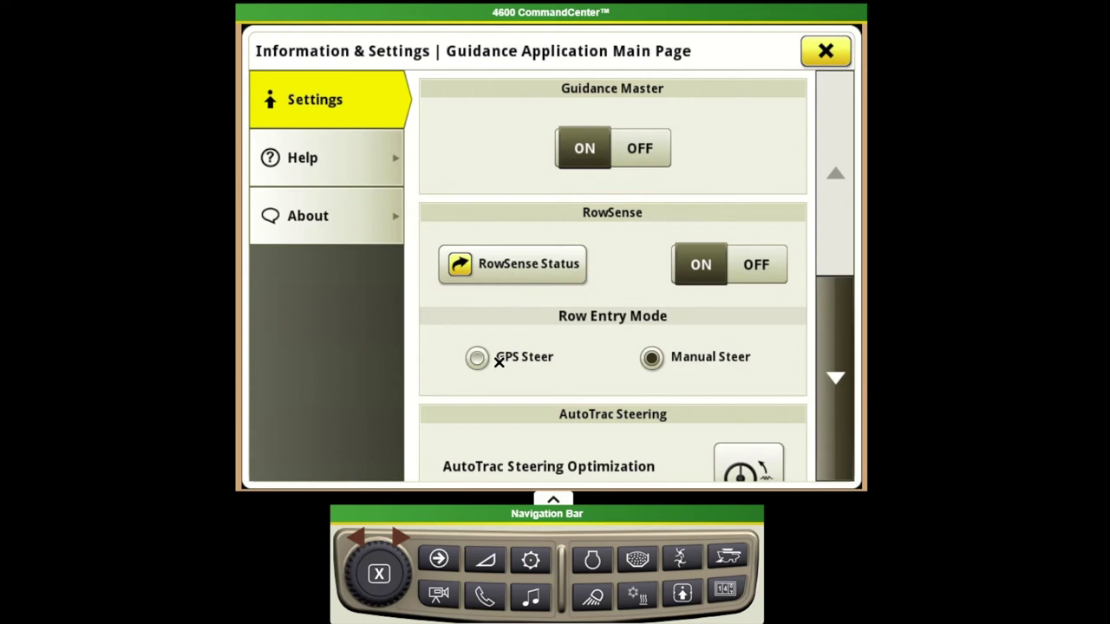
pyautogui.click(512, 267)
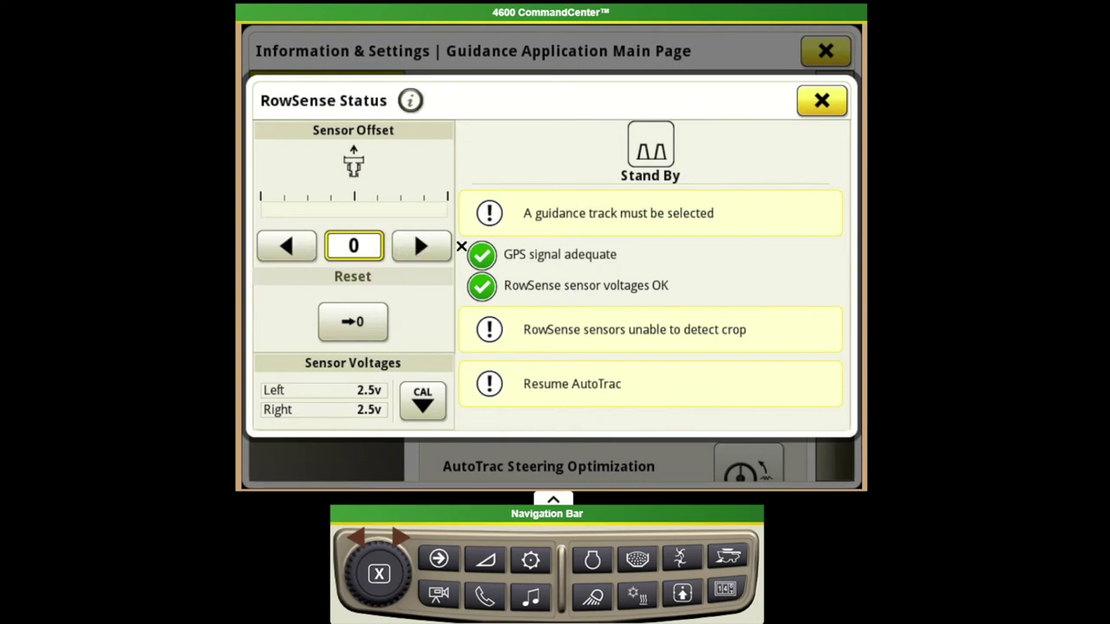
pyautogui.click(819, 101)
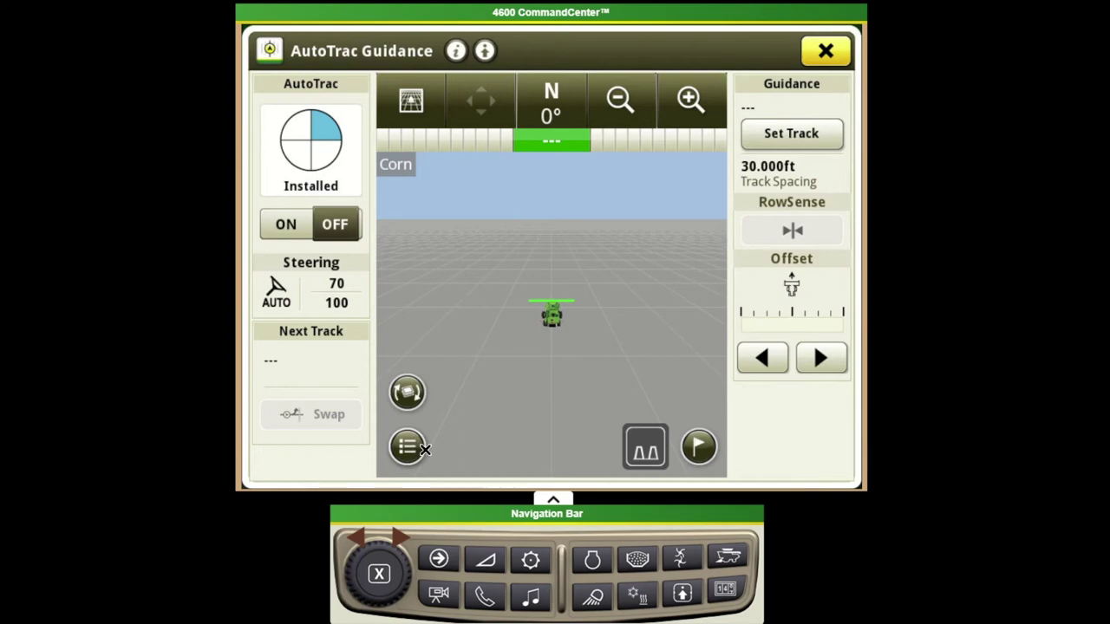
# - Switch the guidance map from Coverage to Dry Yield and display its legend
pyautogui.click(408, 448)
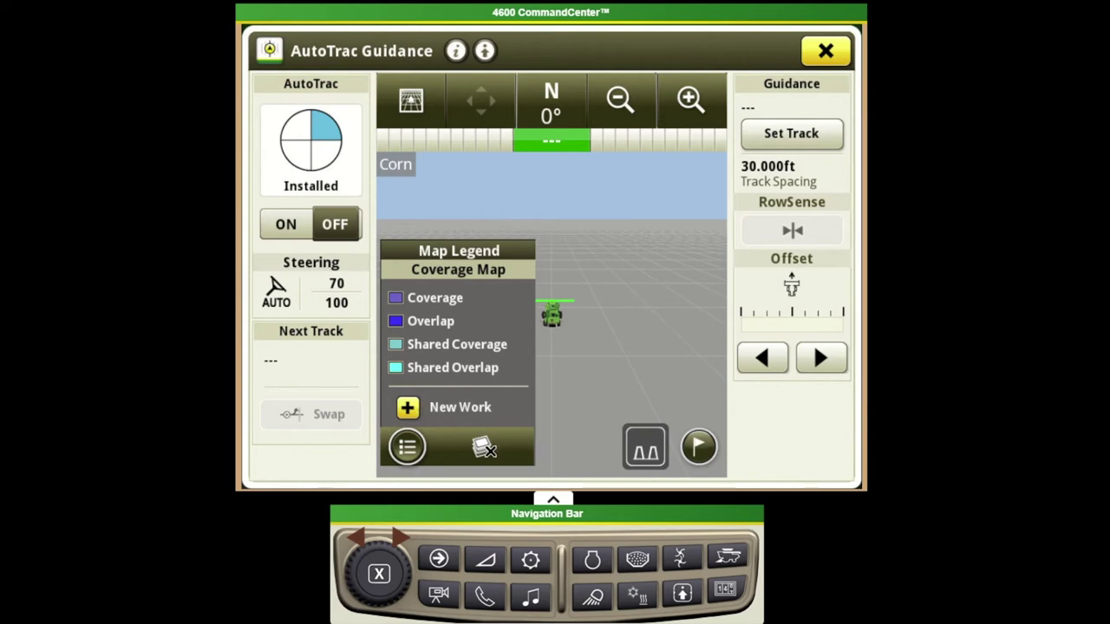
pyautogui.click(483, 447)
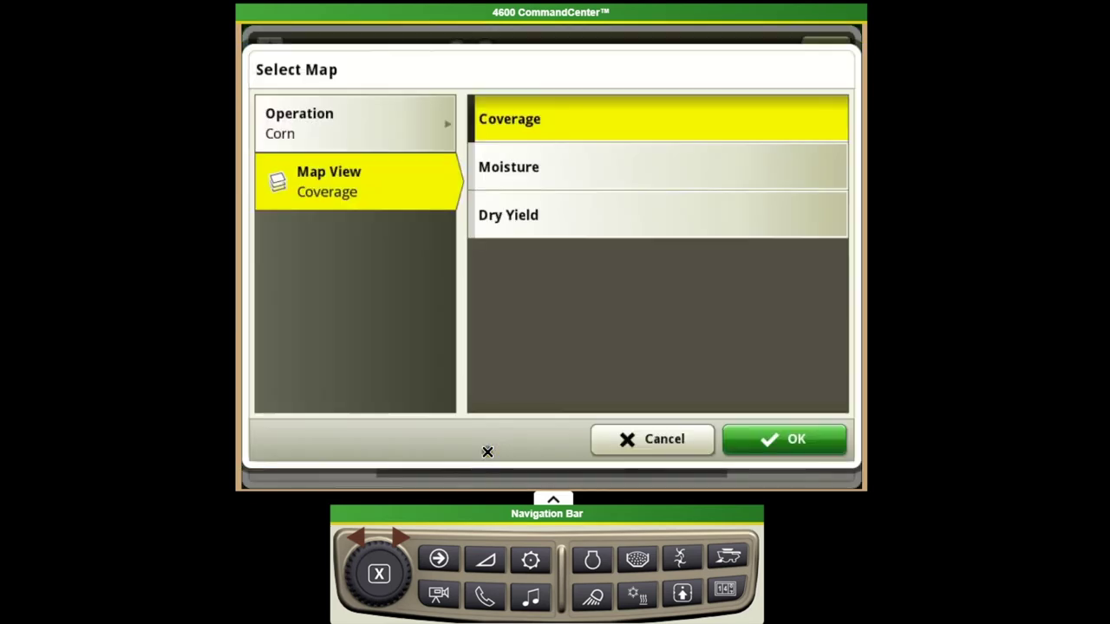
pyautogui.click(508, 217)
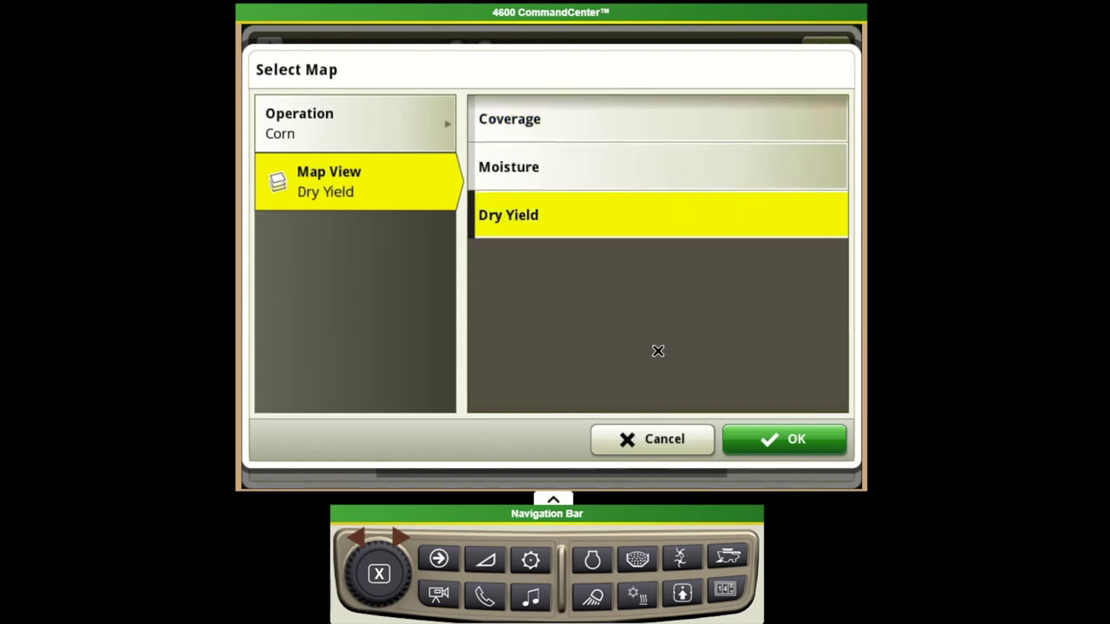
pyautogui.click(754, 434)
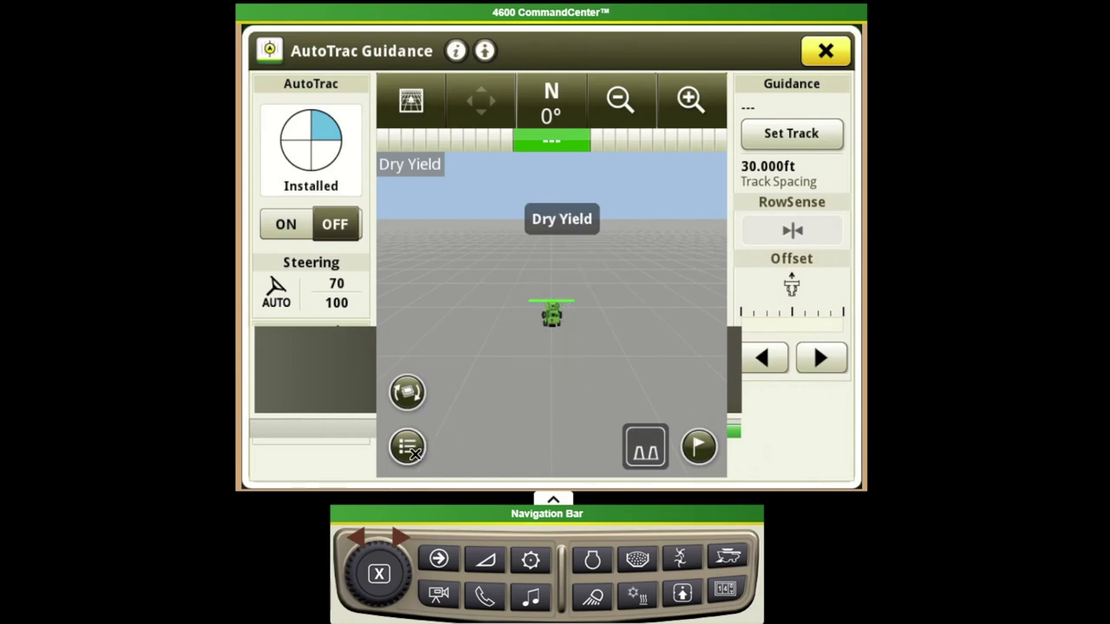
pyautogui.click(412, 451)
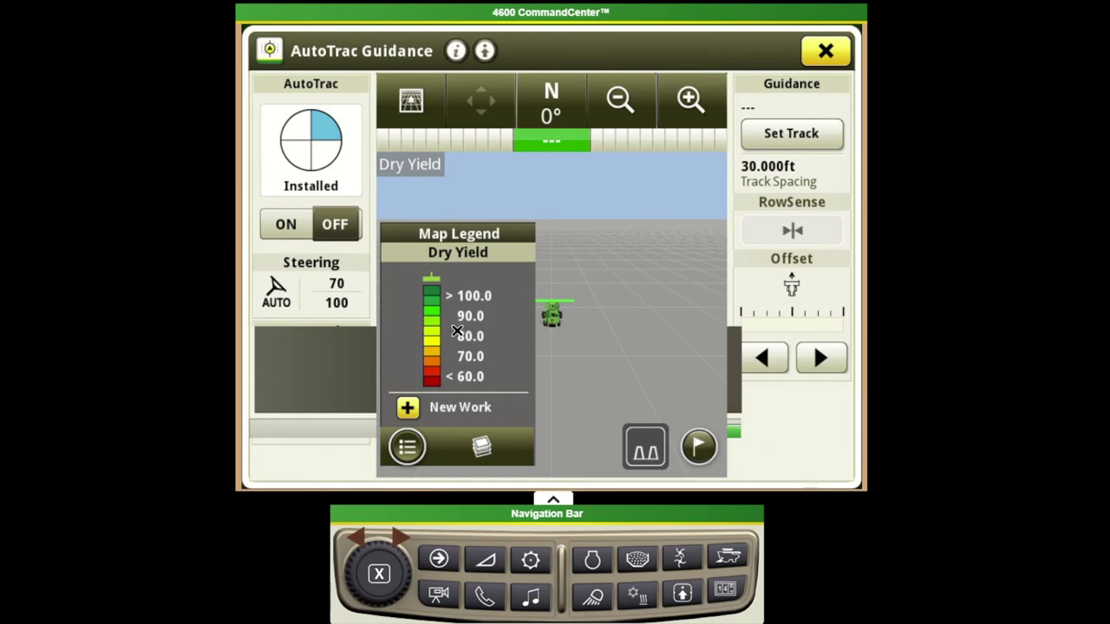
# - Set the Dry Yield legend range to Greater Than 200.0 and Less Than 150.0 bu/ac
pyautogui.click(449, 328)
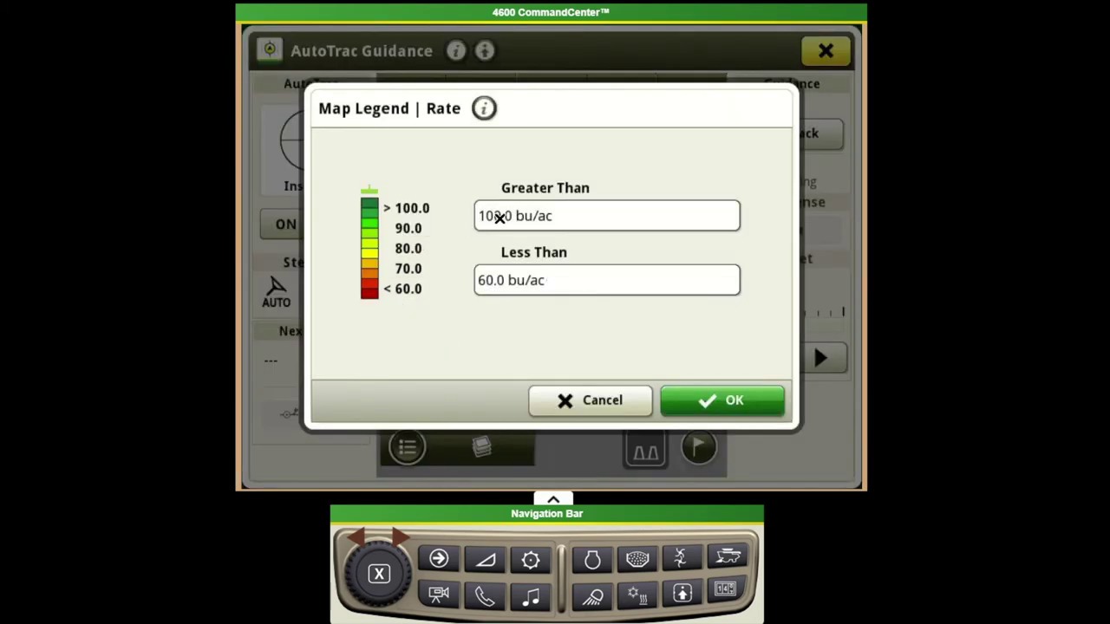
pyautogui.click(498, 218)
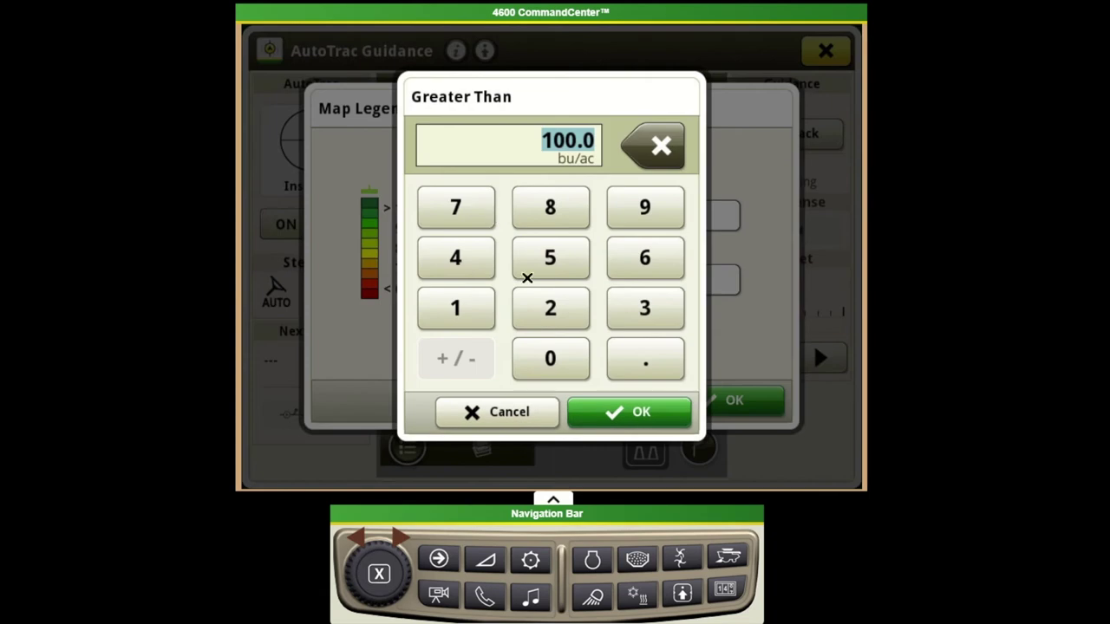
pyautogui.click(552, 308)
pyautogui.click(550, 358)
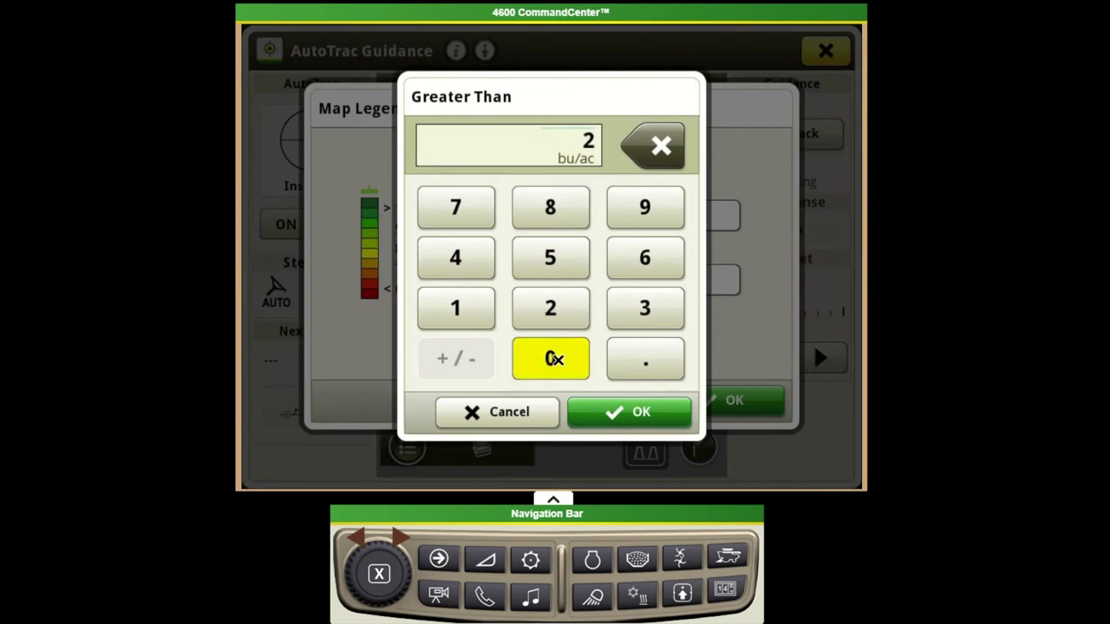
pyautogui.click(550, 359)
pyautogui.click(628, 412)
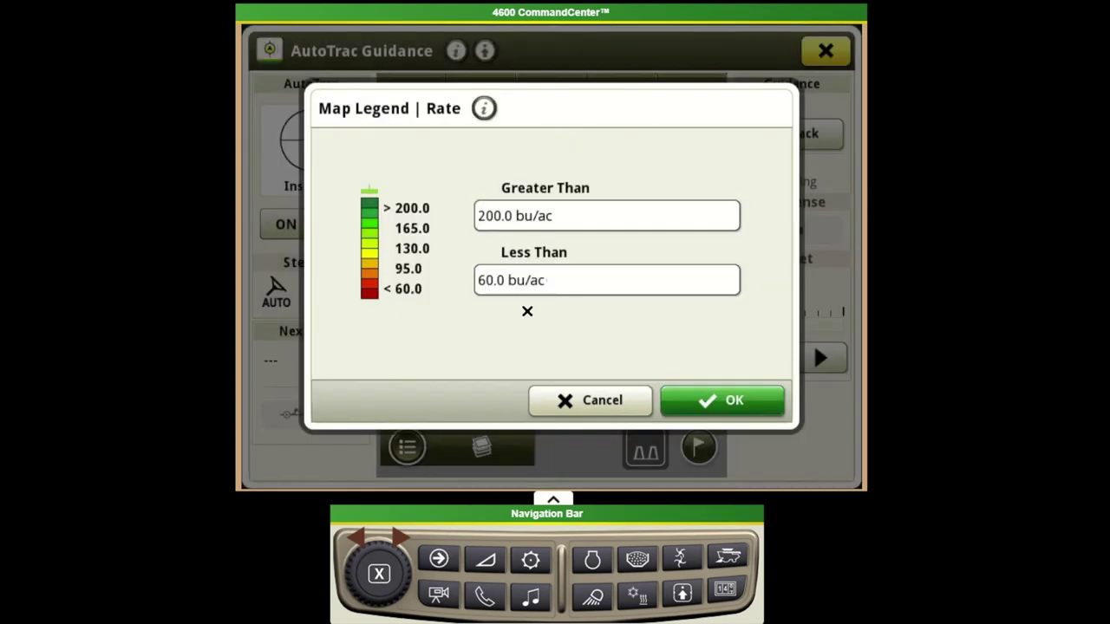
pyautogui.click(507, 287)
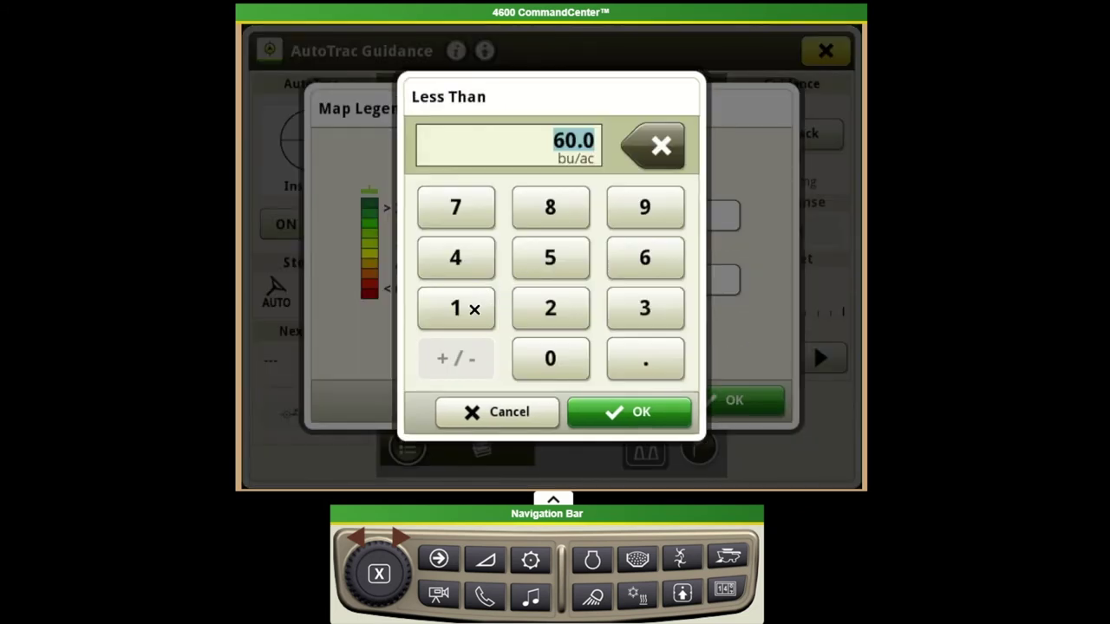
pyautogui.click(474, 309)
pyautogui.click(550, 261)
pyautogui.click(550, 358)
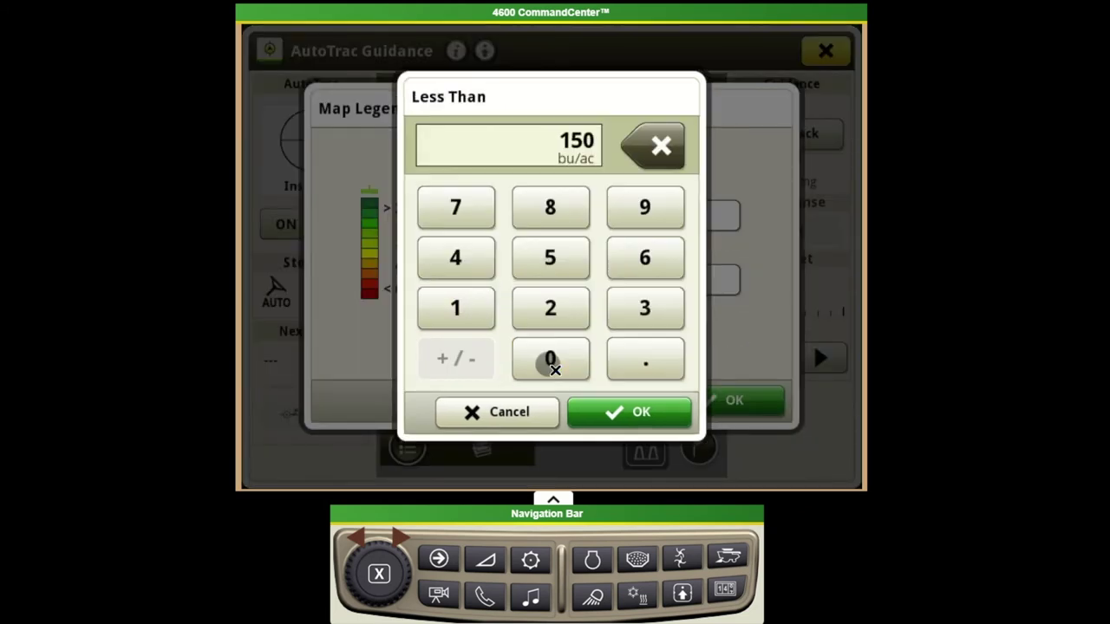
pyautogui.click(599, 413)
pyautogui.click(682, 392)
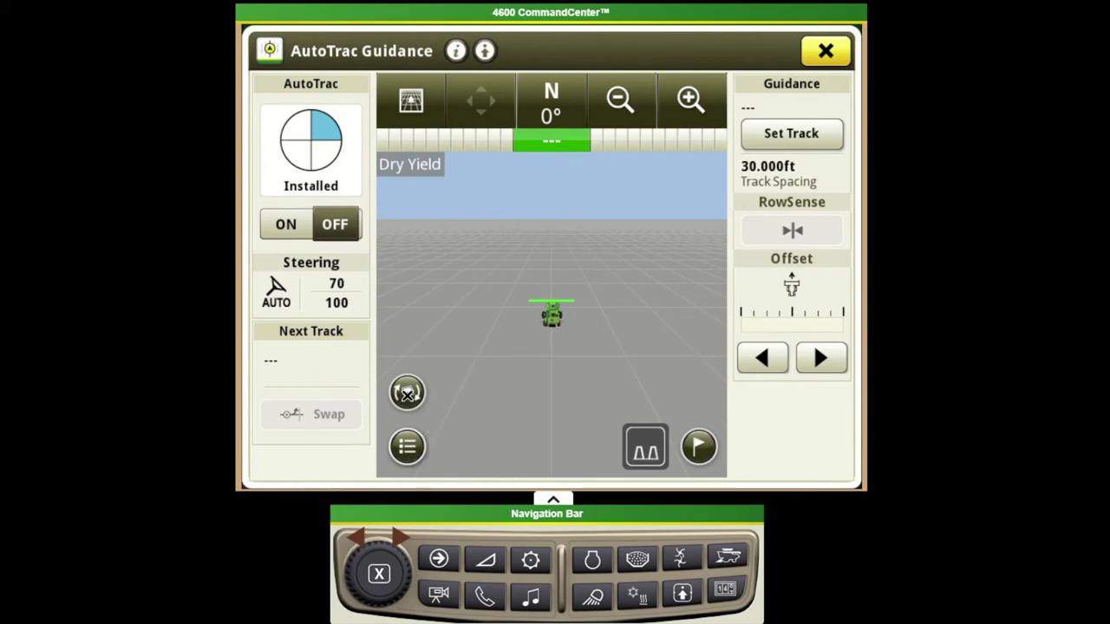
# - Cycle the map layers through Coverage and Moisture back to Dry Yield
pyautogui.click(407, 395)
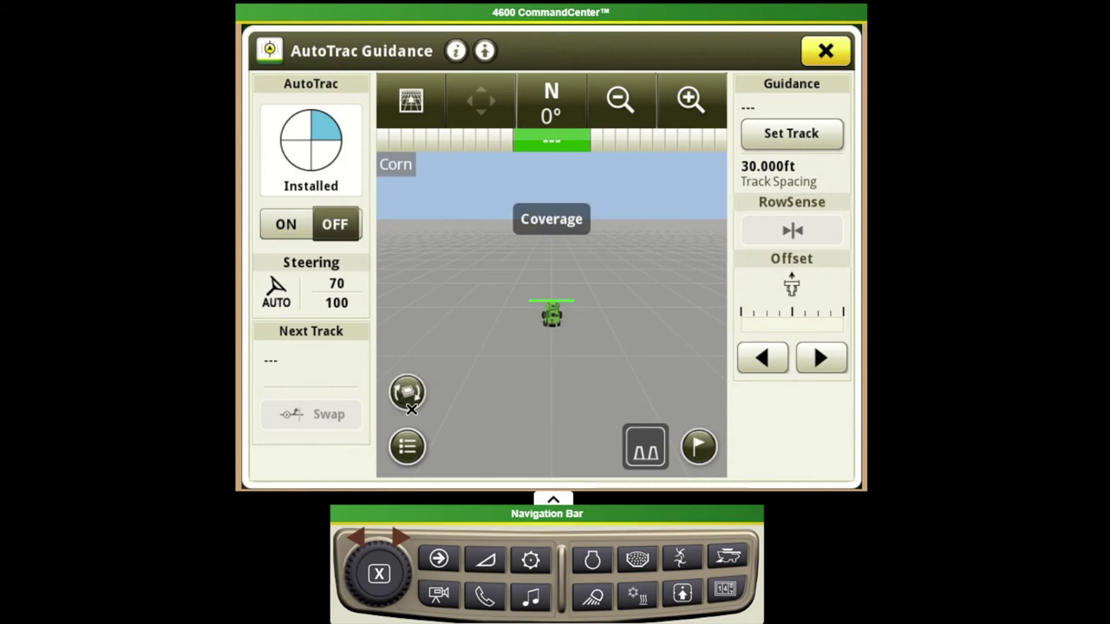
pyautogui.click(406, 394)
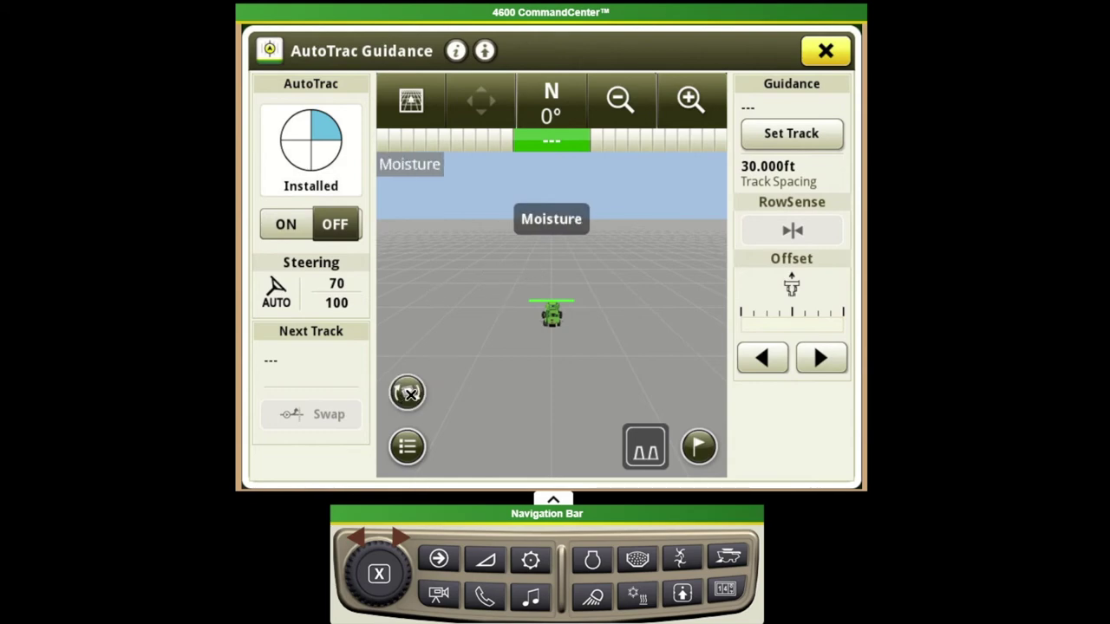
pyautogui.click(409, 395)
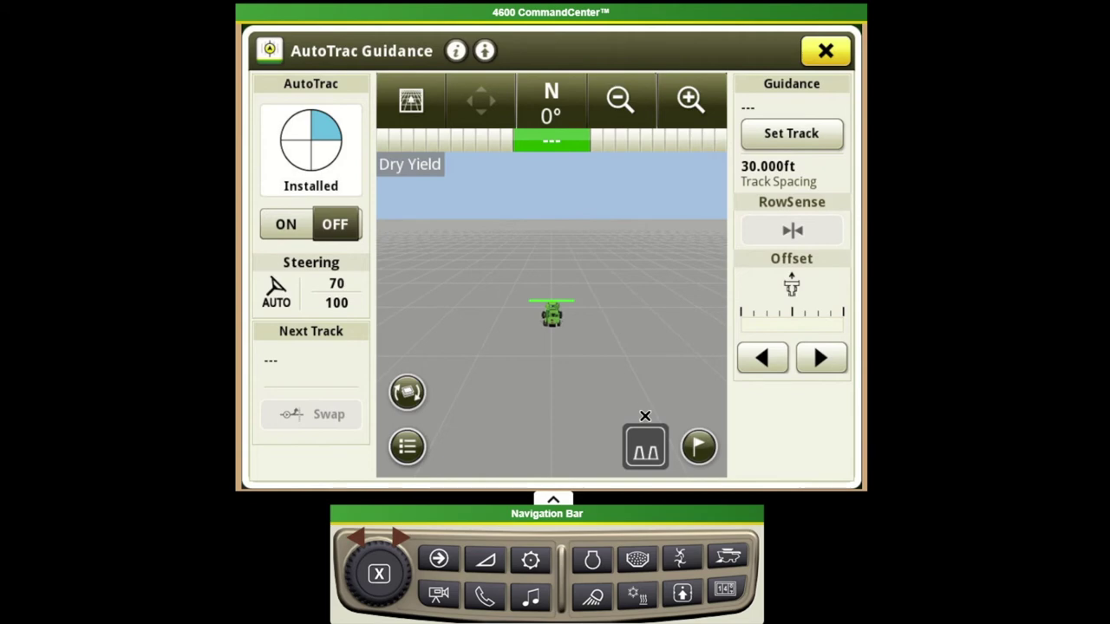
# - Check the RowSense status details, then close them
pyautogui.click(645, 451)
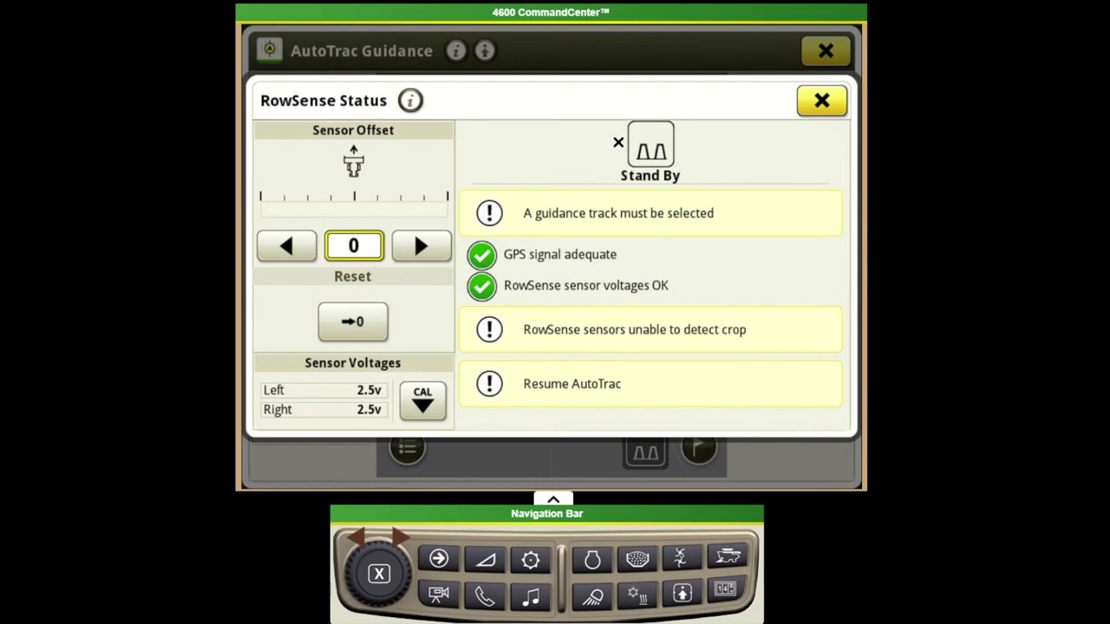
pyautogui.click(821, 101)
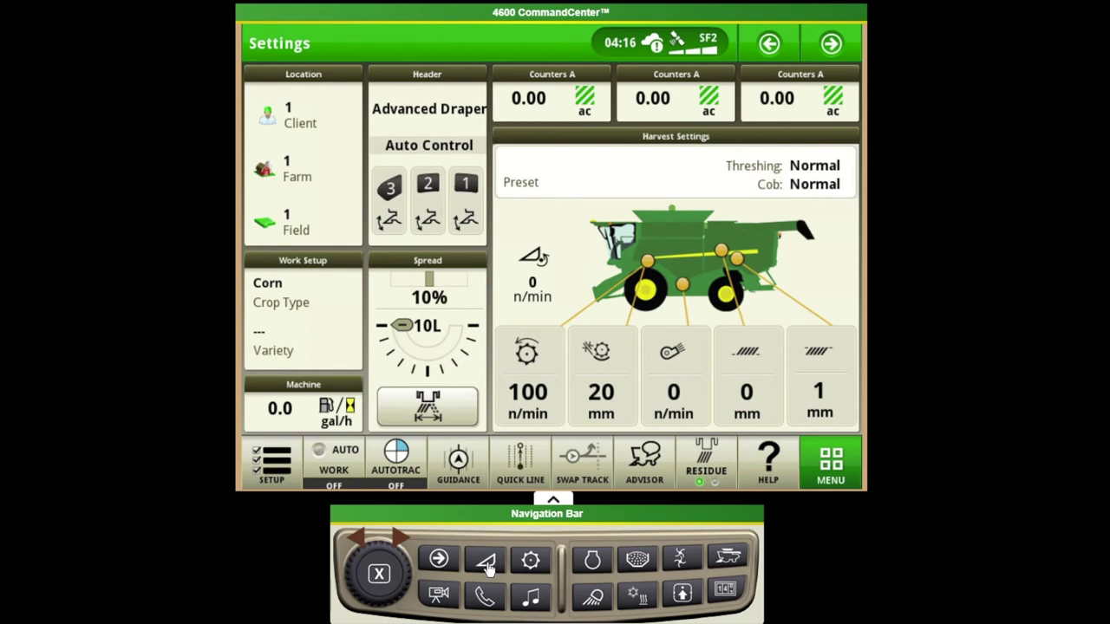
# - Review the Advanced Draper header details in the header settings
pyautogui.click(487, 562)
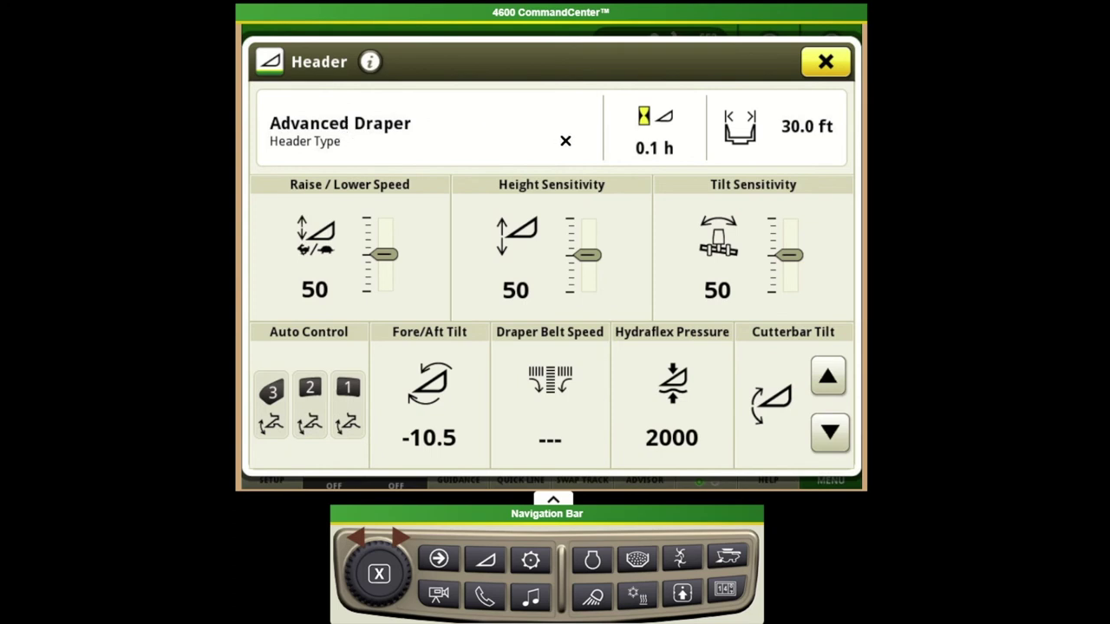
pyautogui.click(350, 136)
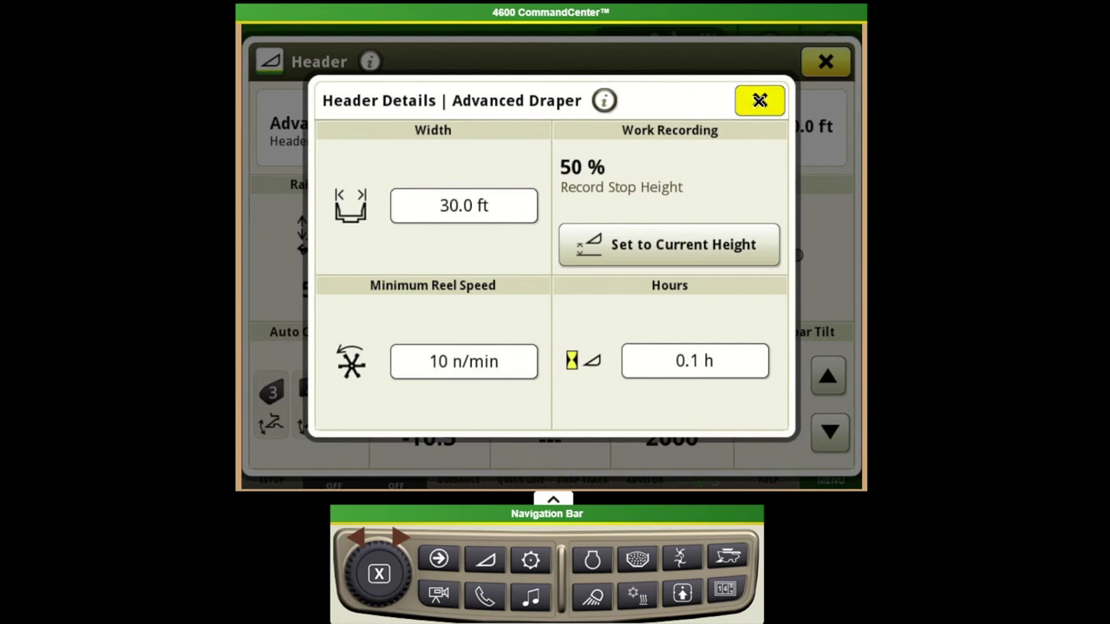
pyautogui.click(759, 100)
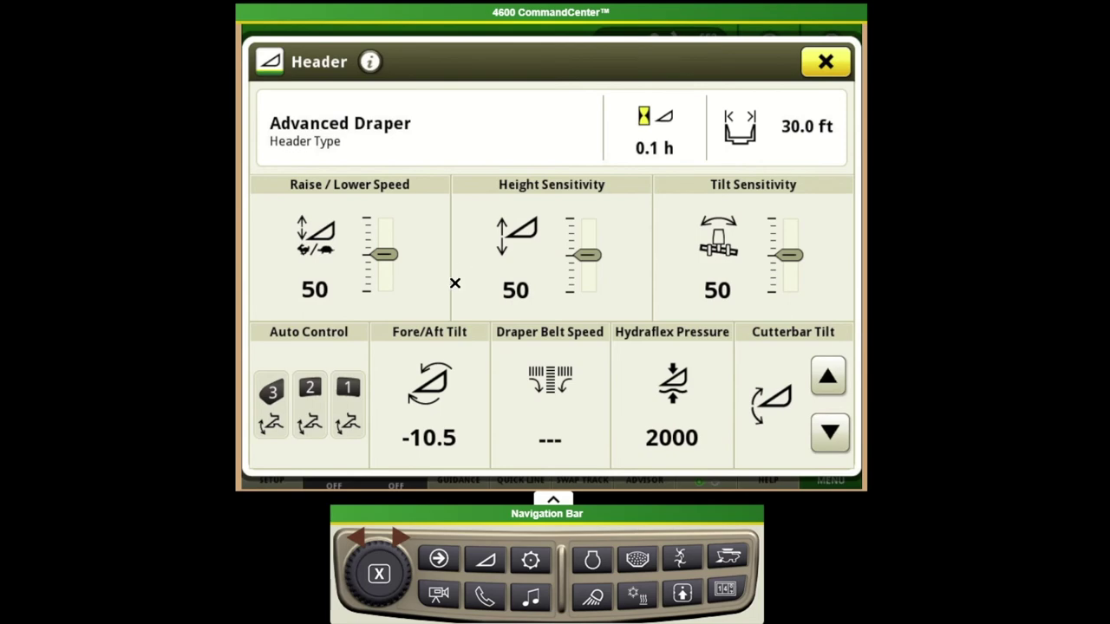
# - Check the automatic header control settings, then bring up the full Harvest Settings page
pyautogui.click(311, 420)
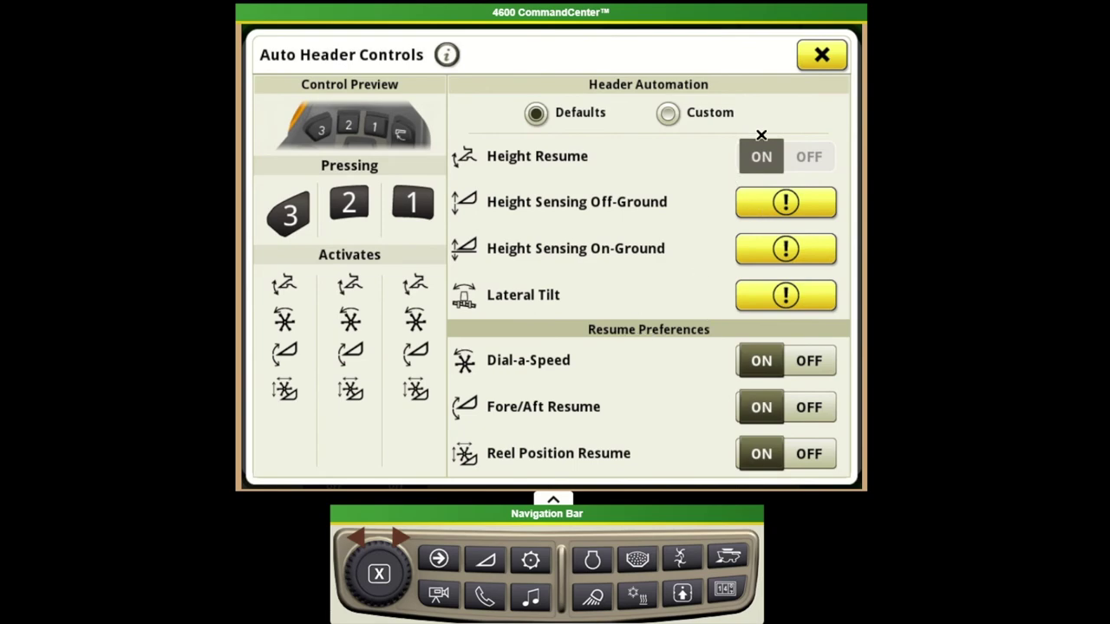
pyautogui.click(823, 54)
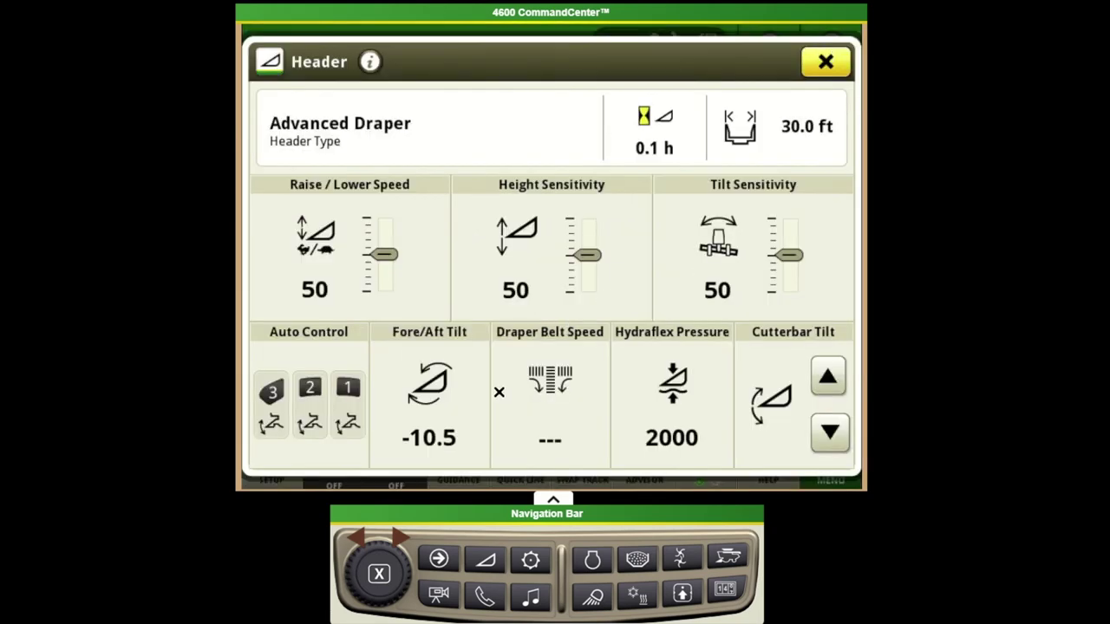
pyautogui.click(826, 61)
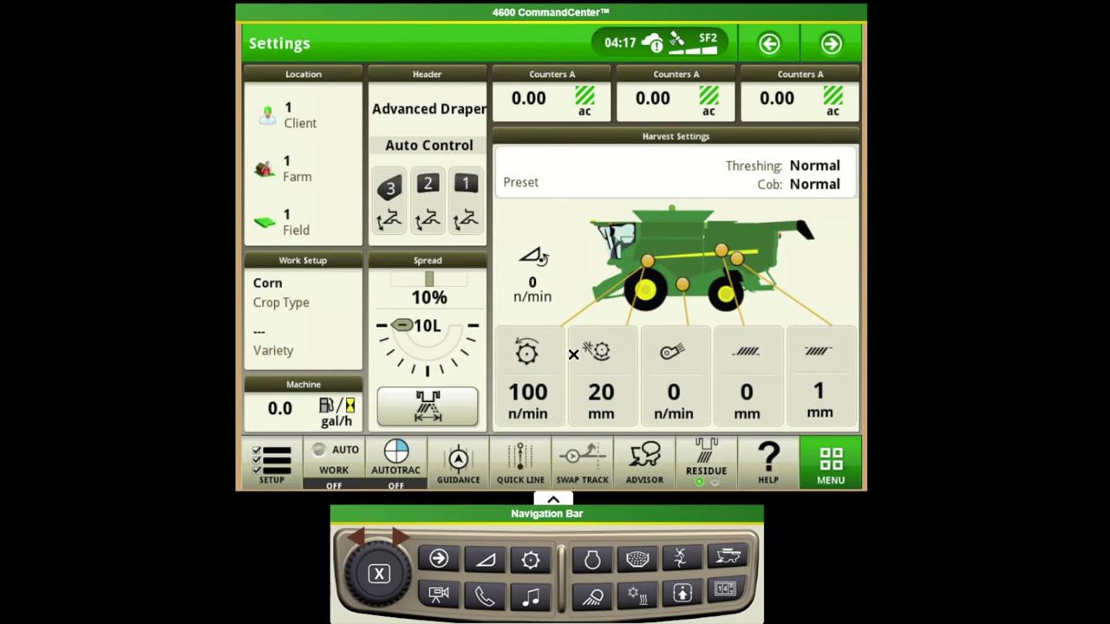
pyautogui.click(538, 375)
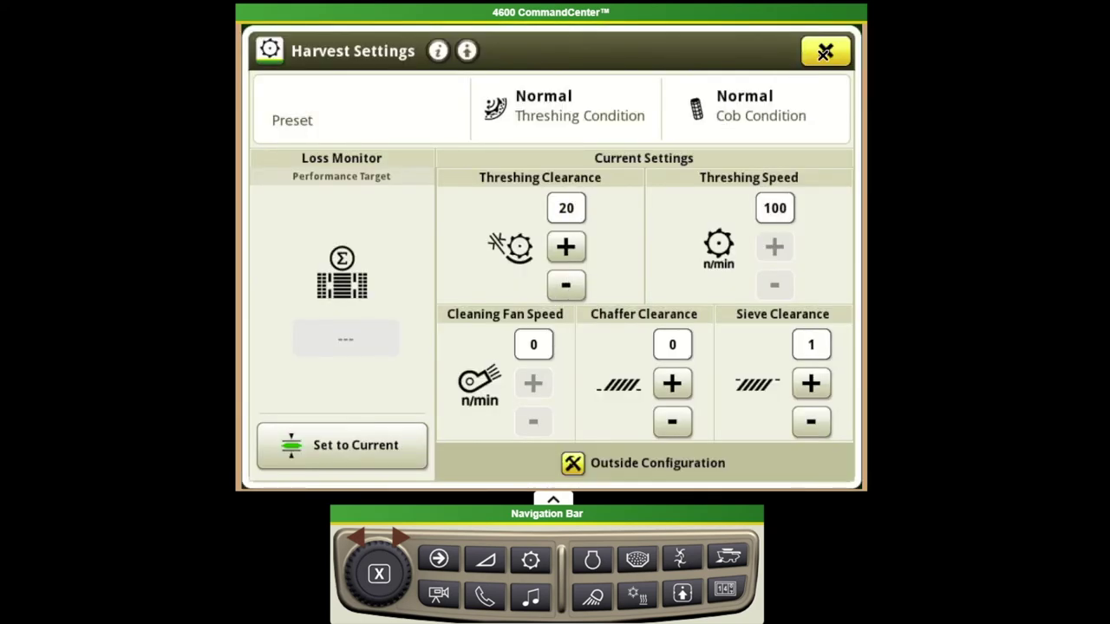
# - Dismiss the CommandARM illustration and recheck the harvest settings values
pyautogui.click(825, 53)
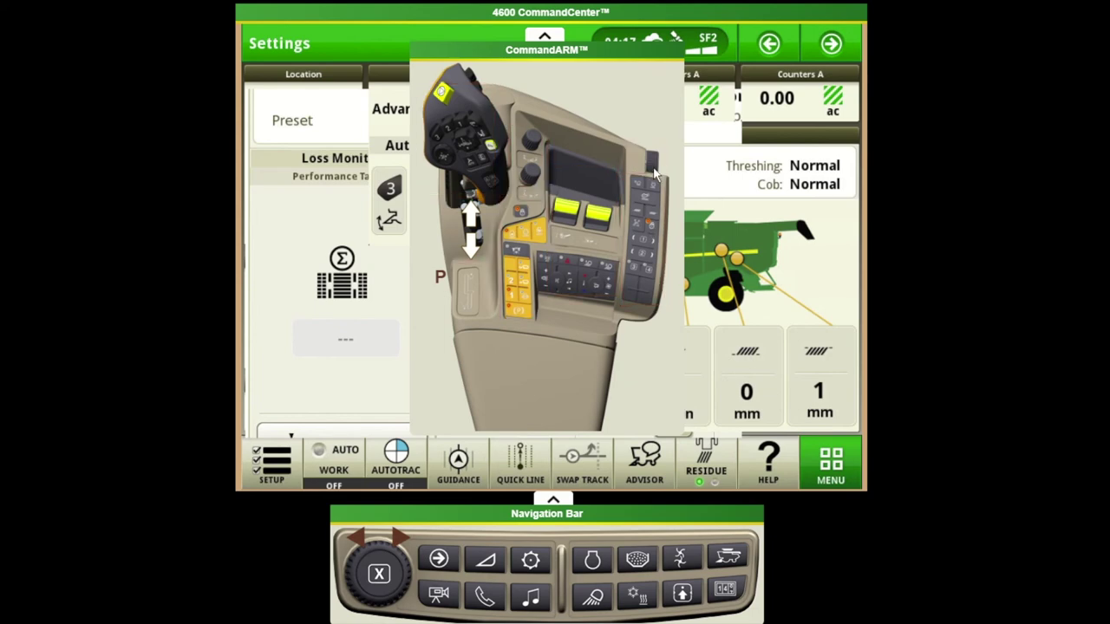
pyautogui.click(545, 37)
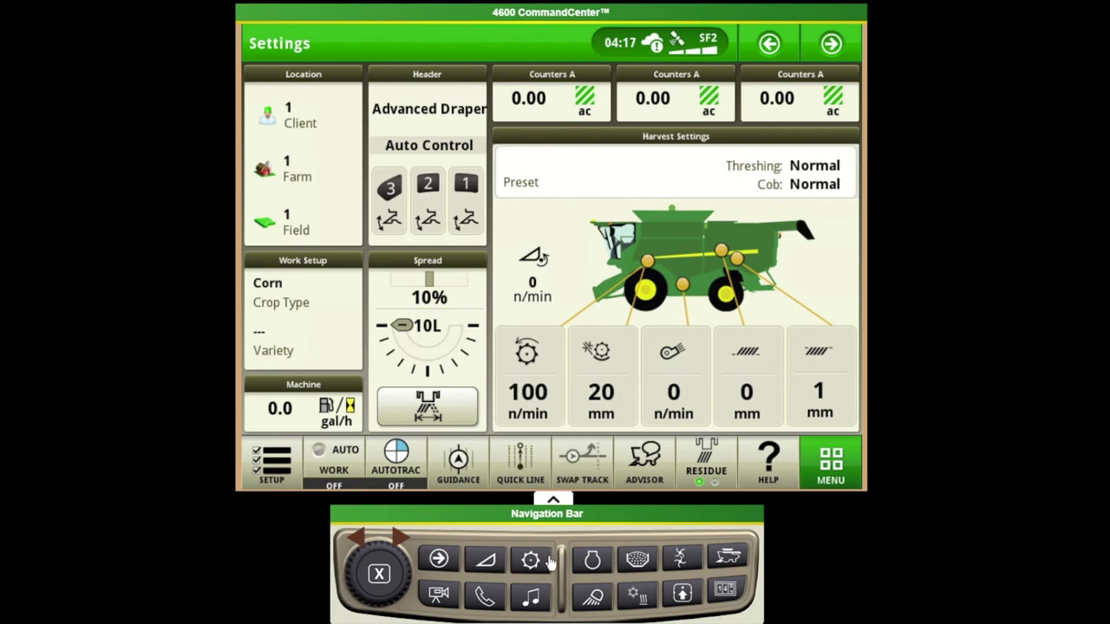
pyautogui.click(532, 564)
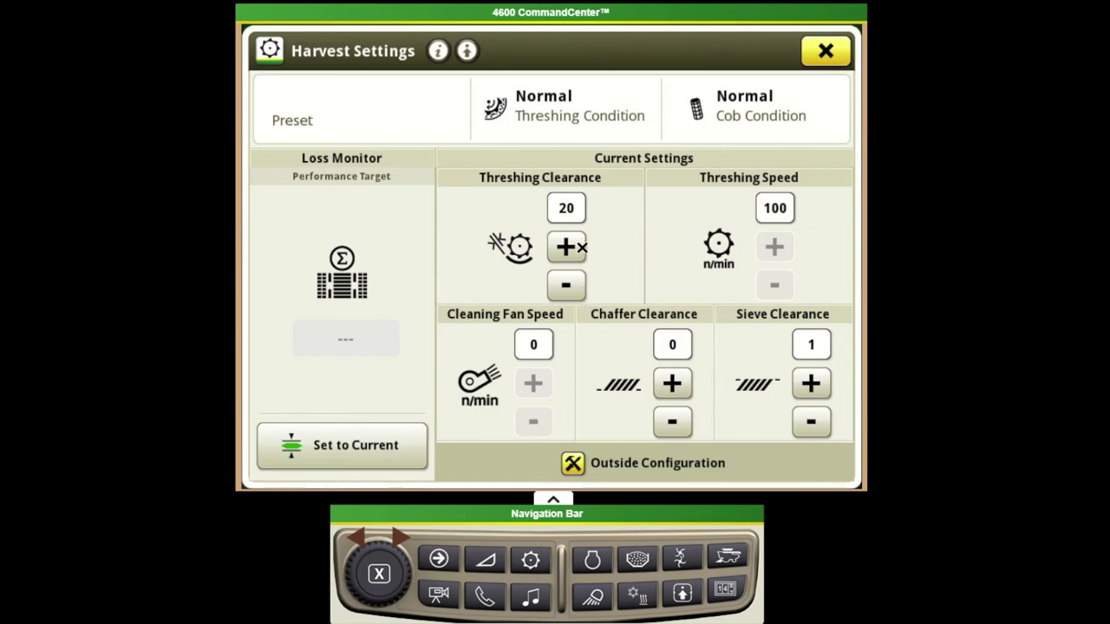
pyautogui.click(813, 58)
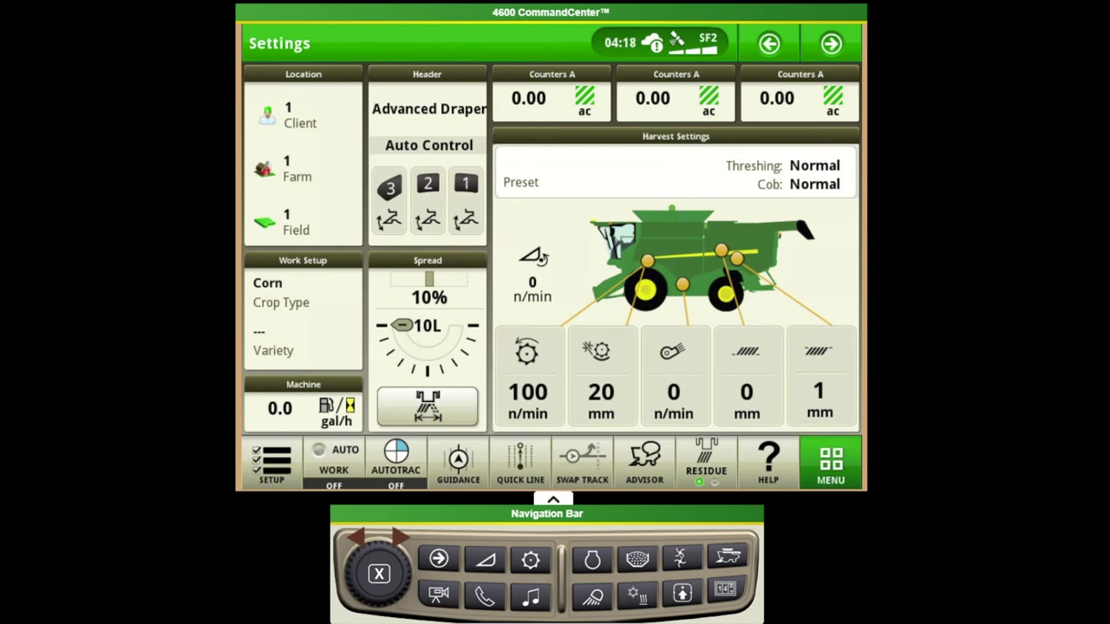
# - Advance to the Harvesting run page with Wheat (White) and review its harvest settings
pyautogui.click(831, 42)
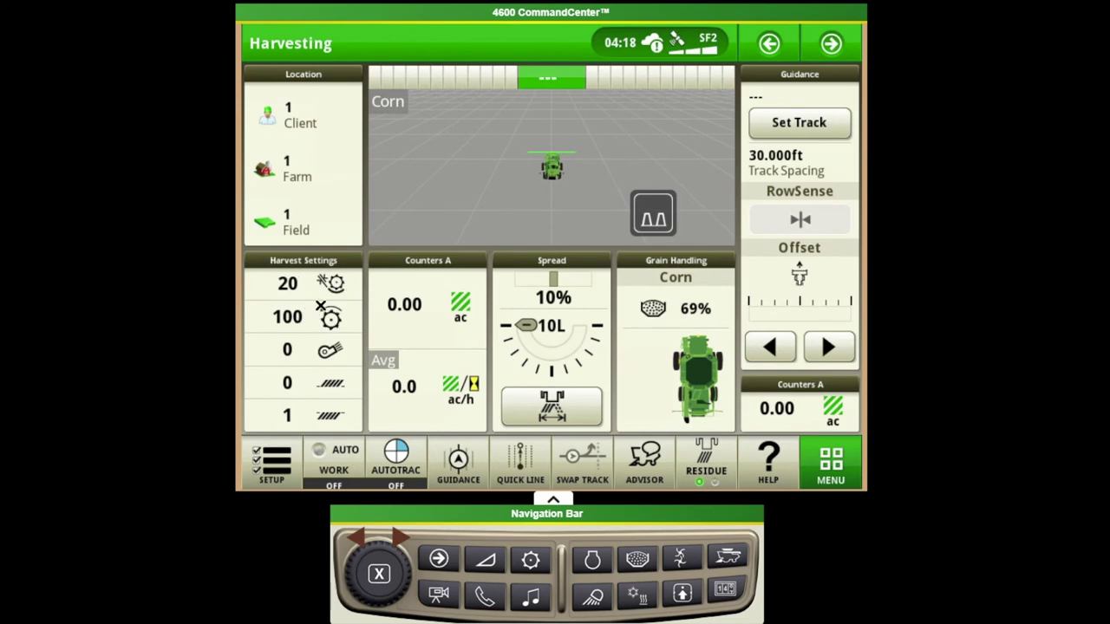
pyautogui.click(532, 561)
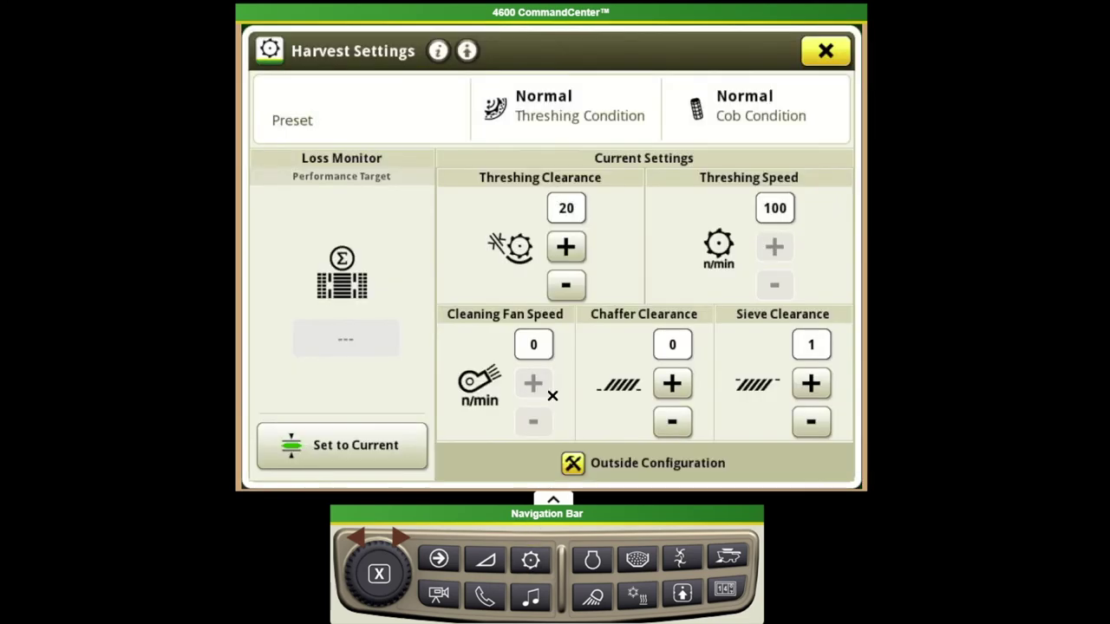
pyautogui.click(824, 52)
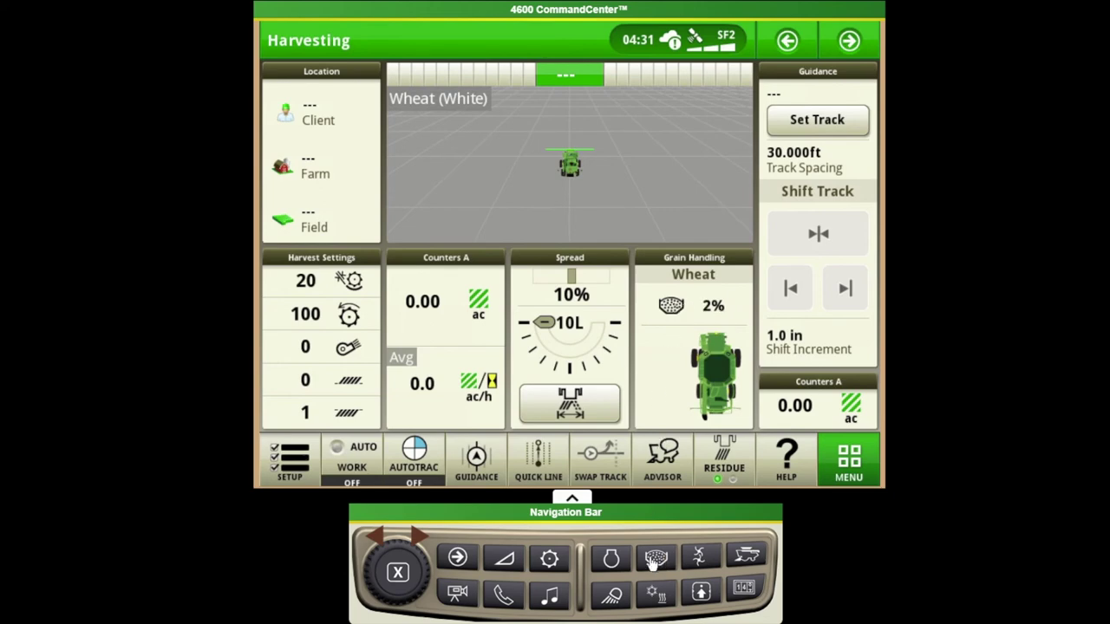
# - In grain handling, switch the Moisture Alarm ON with 40% max and 5% min limits
pyautogui.click(658, 559)
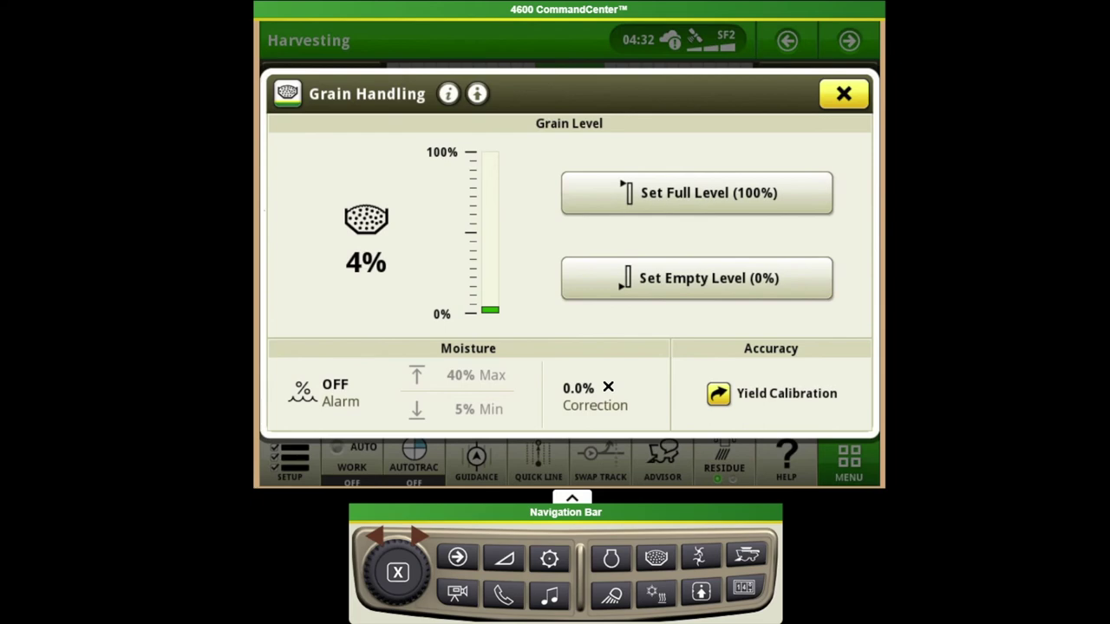
pyautogui.click(608, 386)
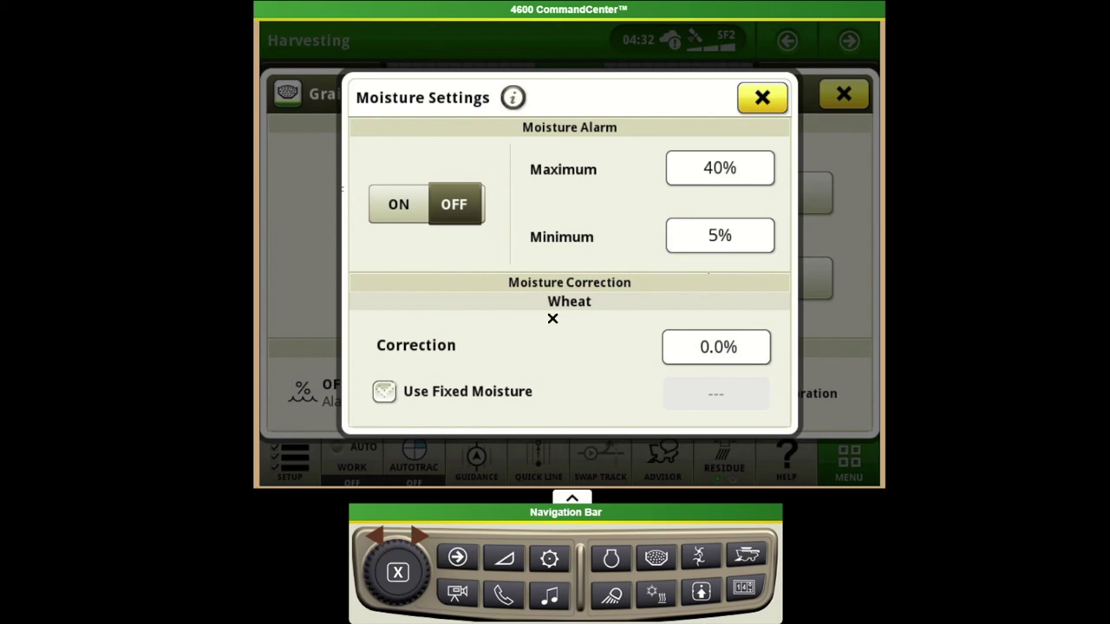
pyautogui.click(401, 208)
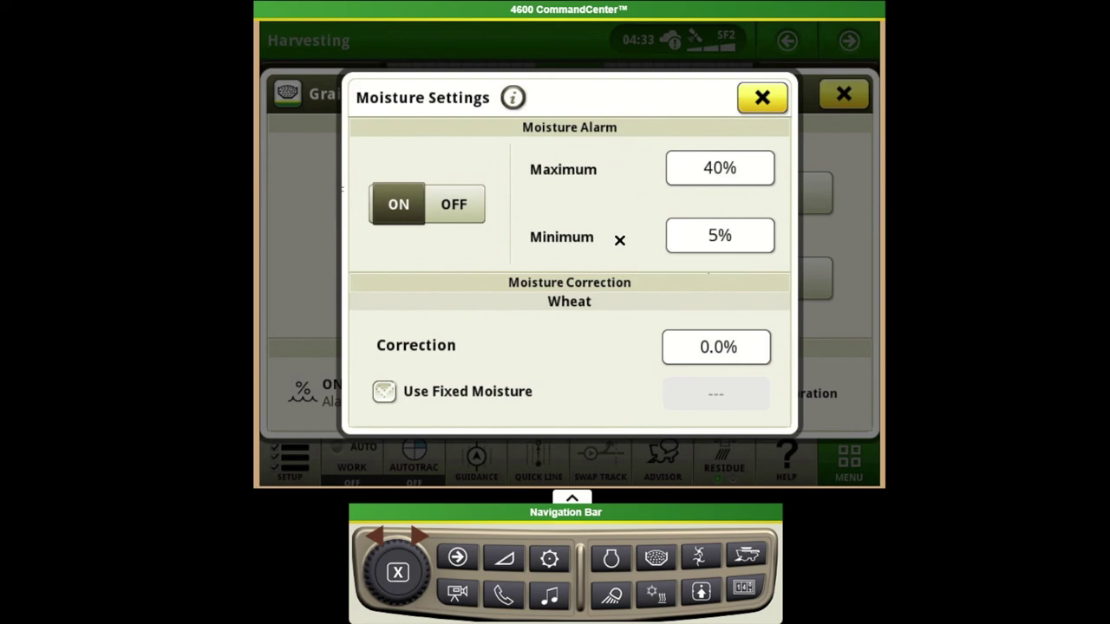
pyautogui.click(760, 96)
pyautogui.click(842, 94)
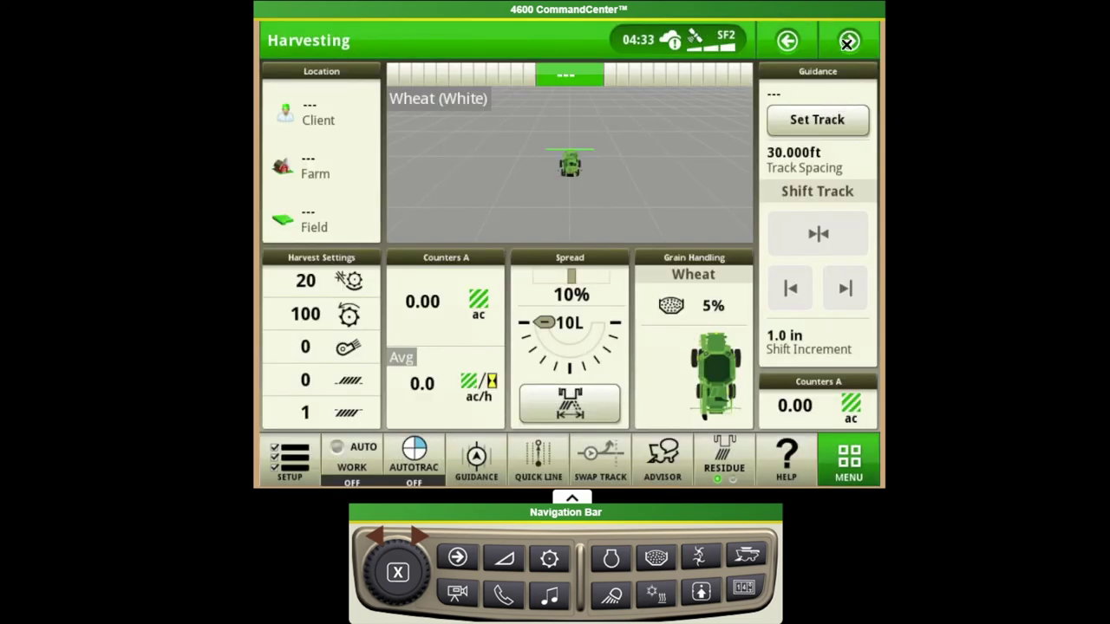
# - Review the wheat's Work Totals and Load Totals on the Work Monitor, then bring up the main menu
pyautogui.click(847, 42)
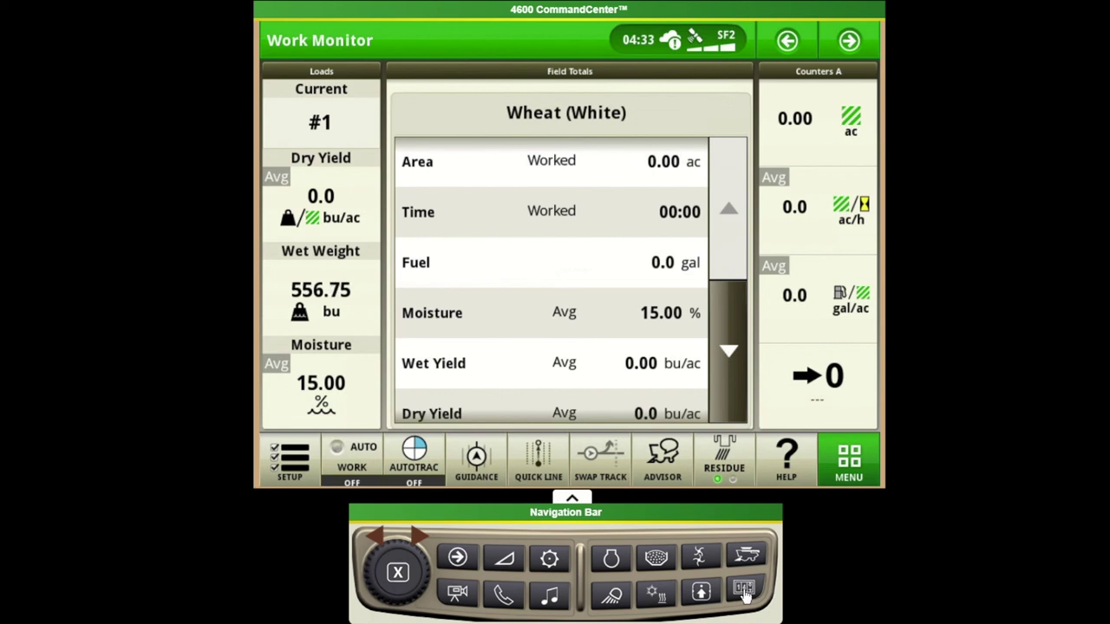
pyautogui.click(744, 591)
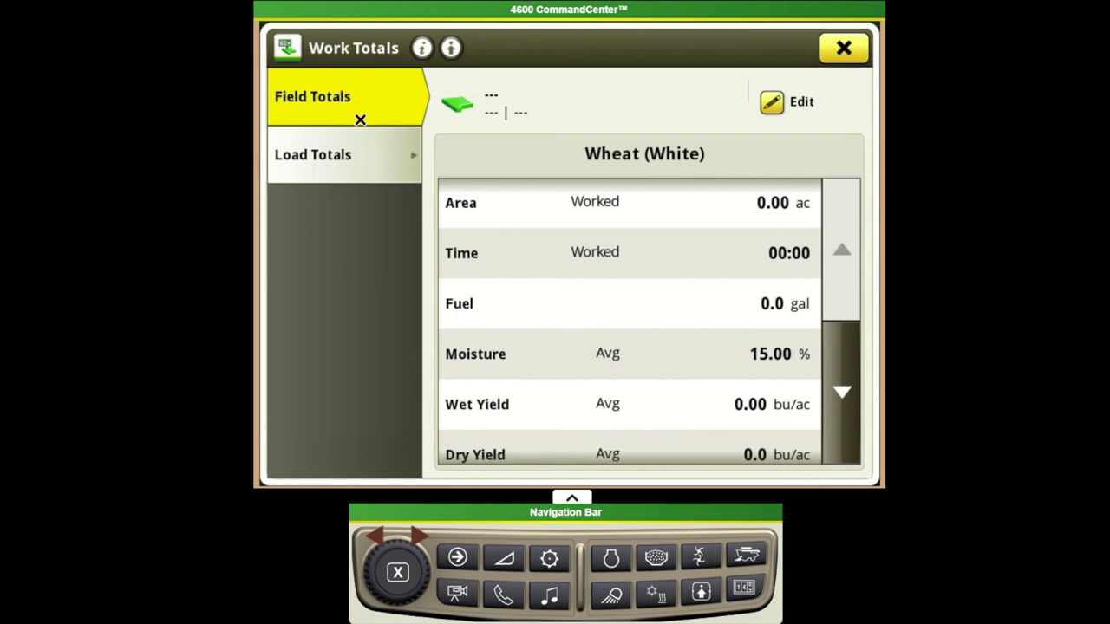
pyautogui.click(359, 156)
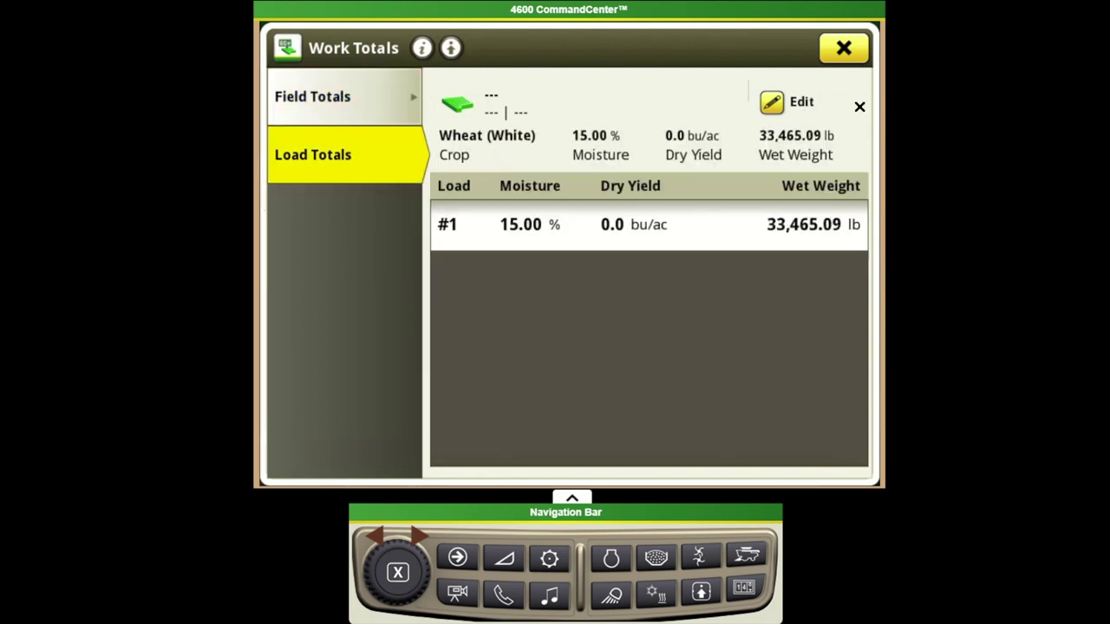
pyautogui.click(843, 47)
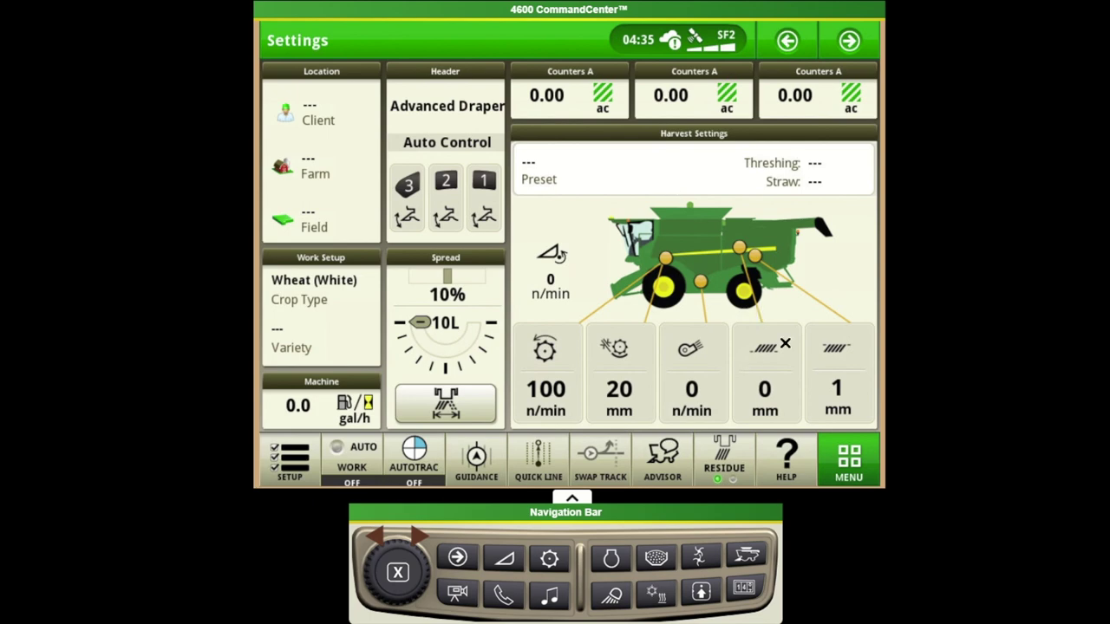
pyautogui.click(854, 469)
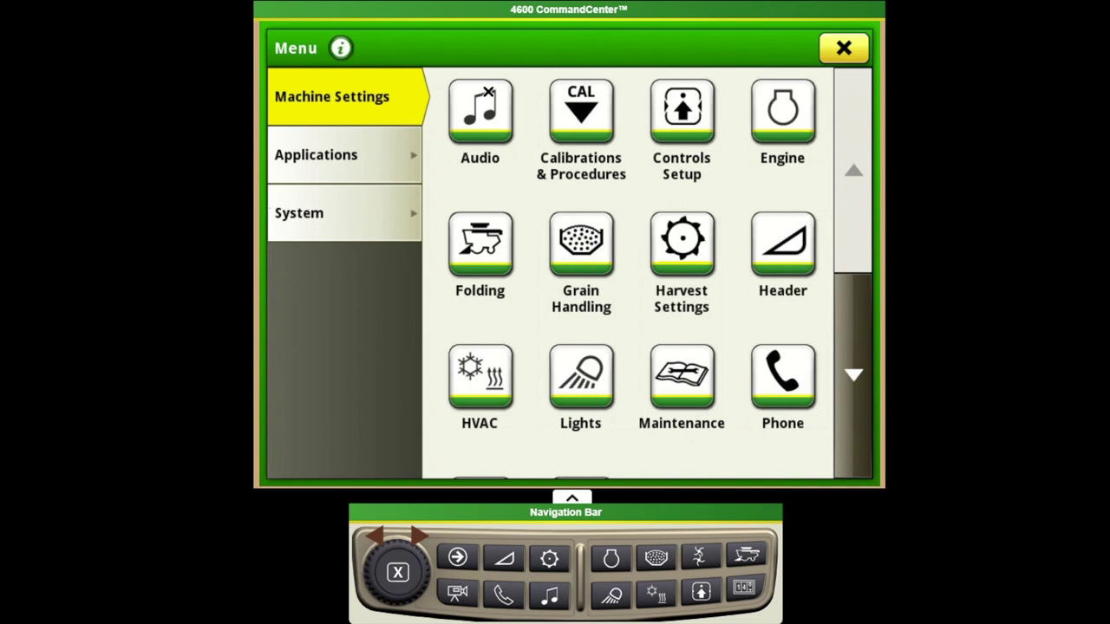
# - Browse the Applications and System menu groups, then open Calibrations & Procedures under Machine Settings
pyautogui.click(368, 157)
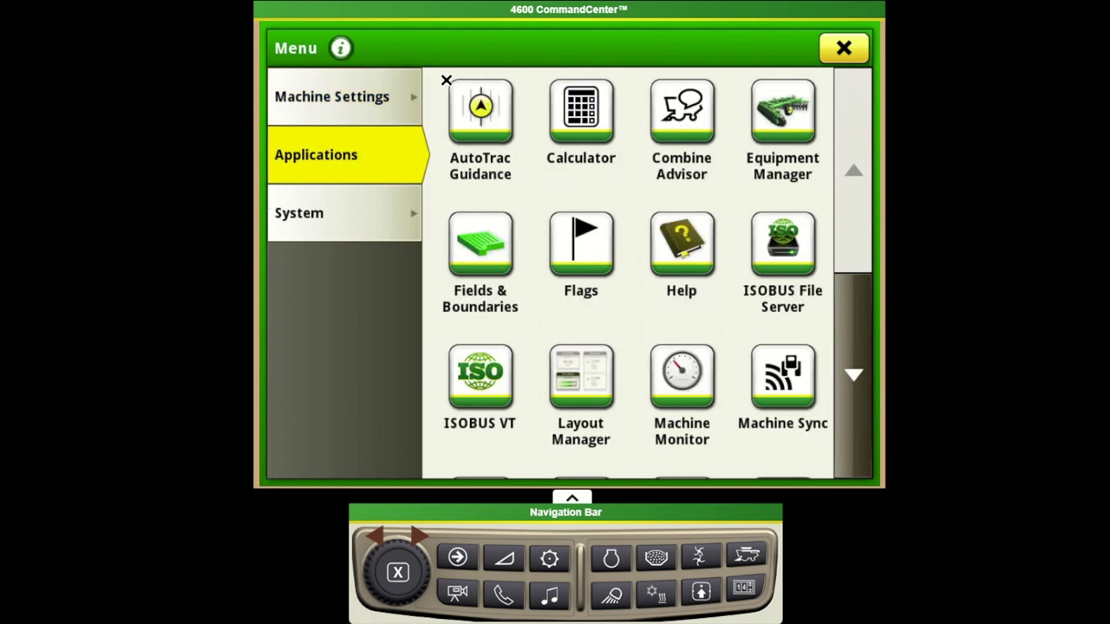
pyautogui.click(364, 214)
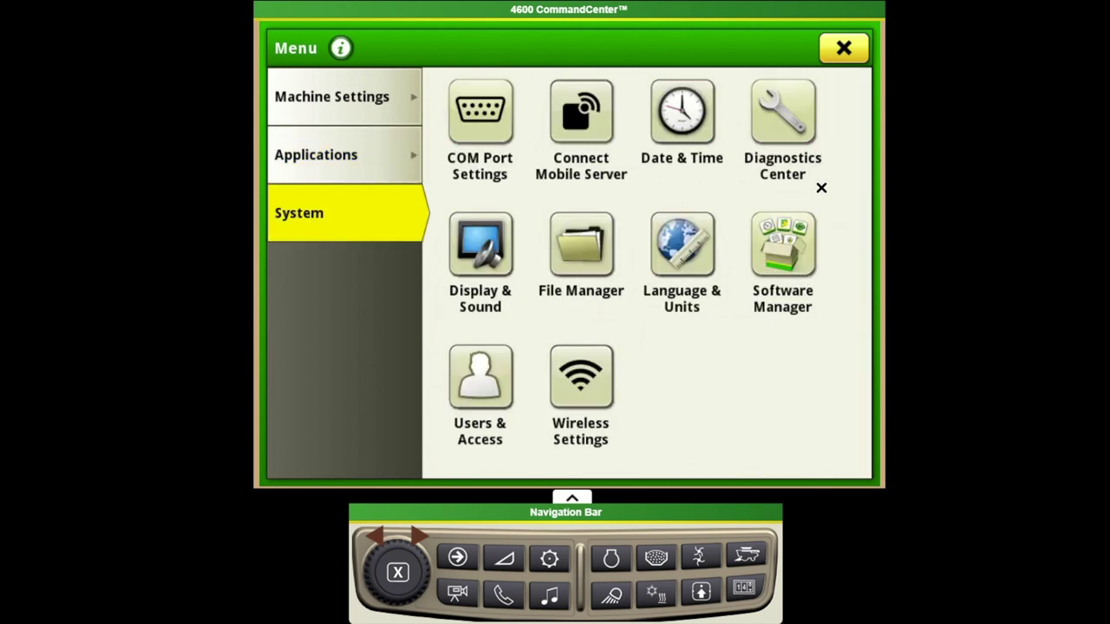
pyautogui.click(368, 149)
pyautogui.click(367, 109)
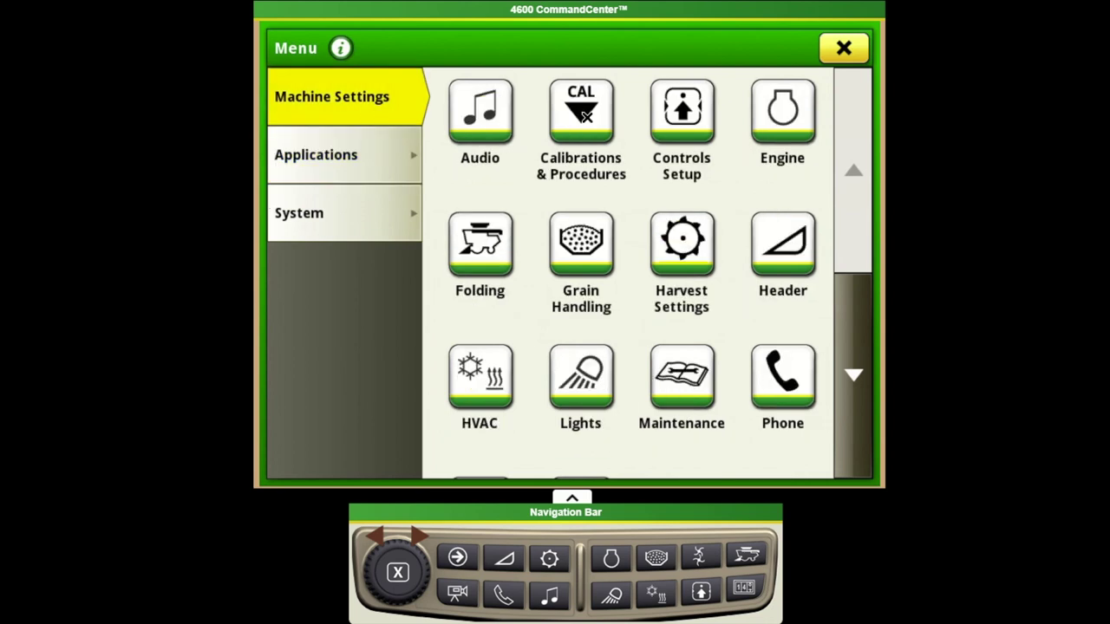
pyautogui.click(587, 116)
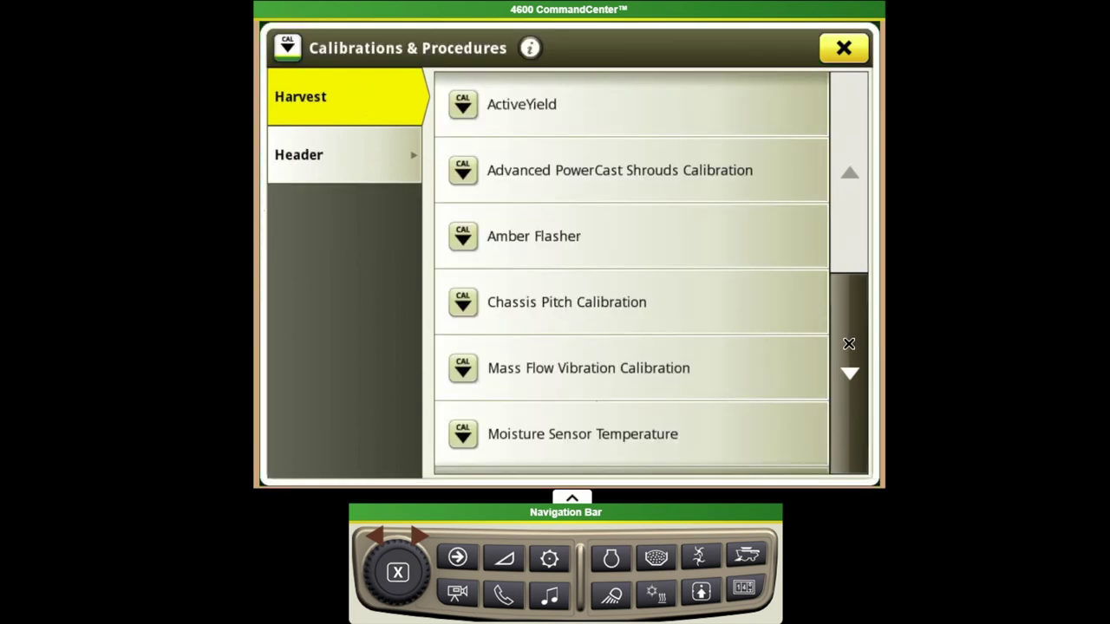
# - View the Header calibrations, then scroll Harvest calibrations down to Rear Tag Axle and Yield Calibration
pyautogui.click(331, 158)
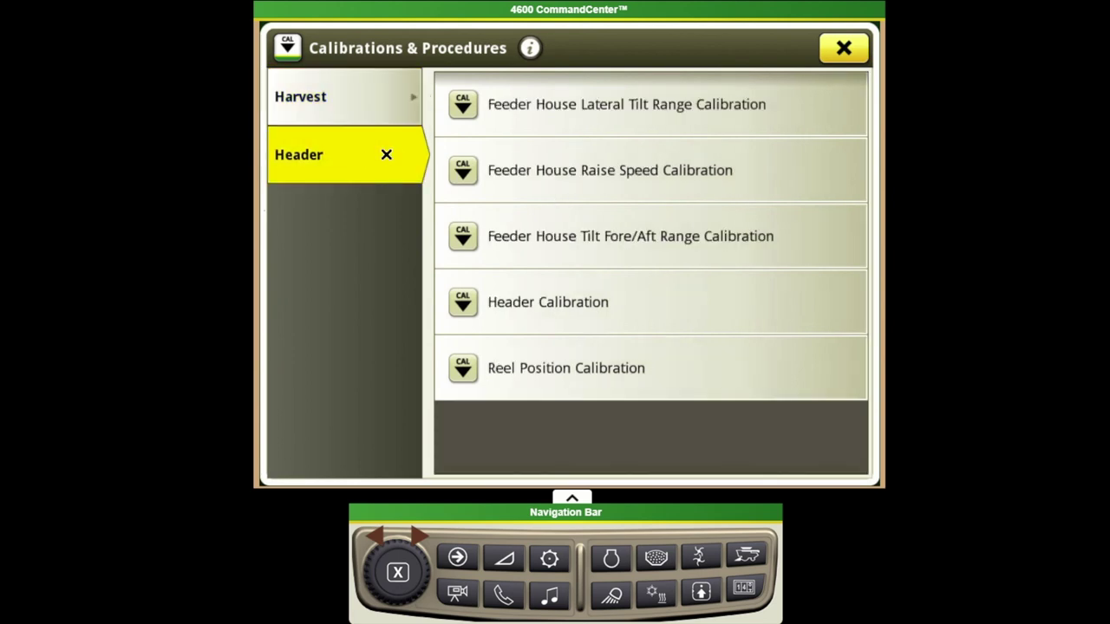
pyautogui.click(353, 97)
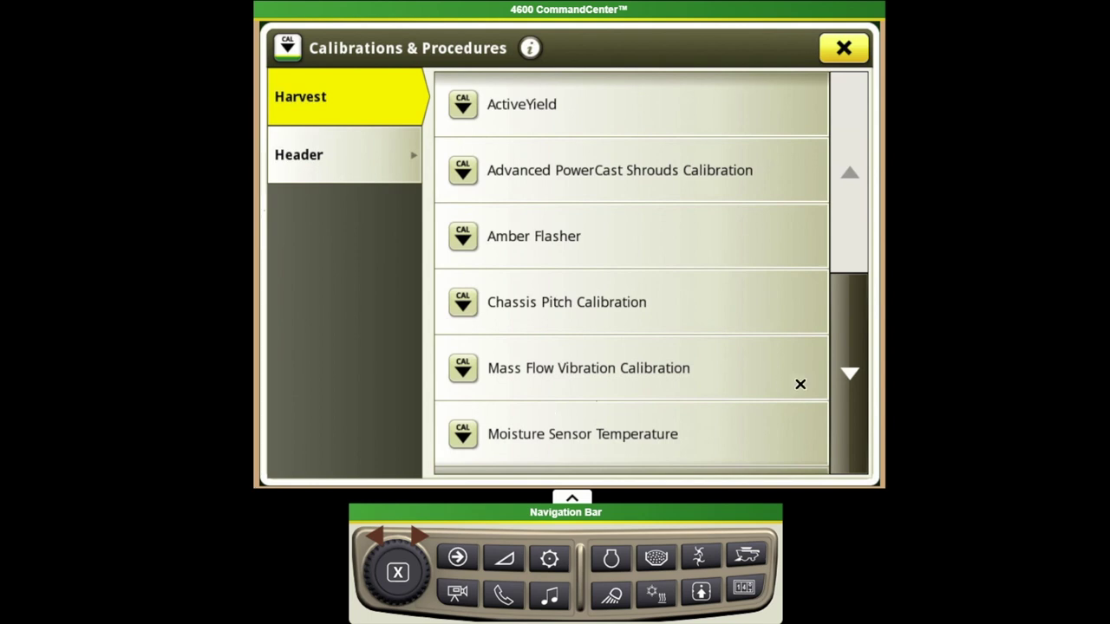
pyautogui.click(850, 371)
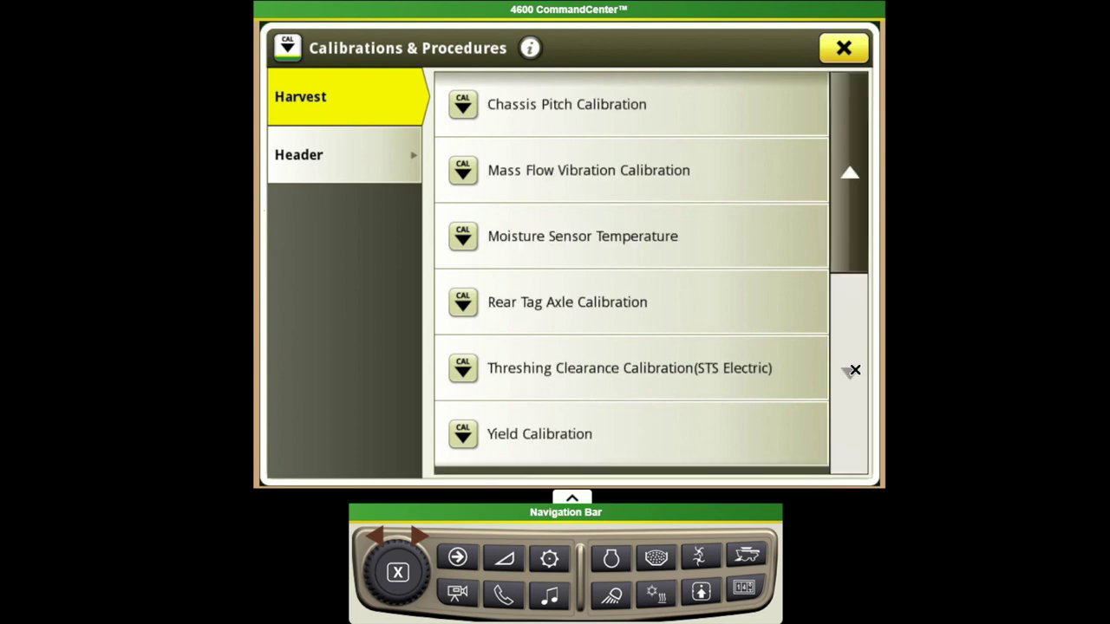